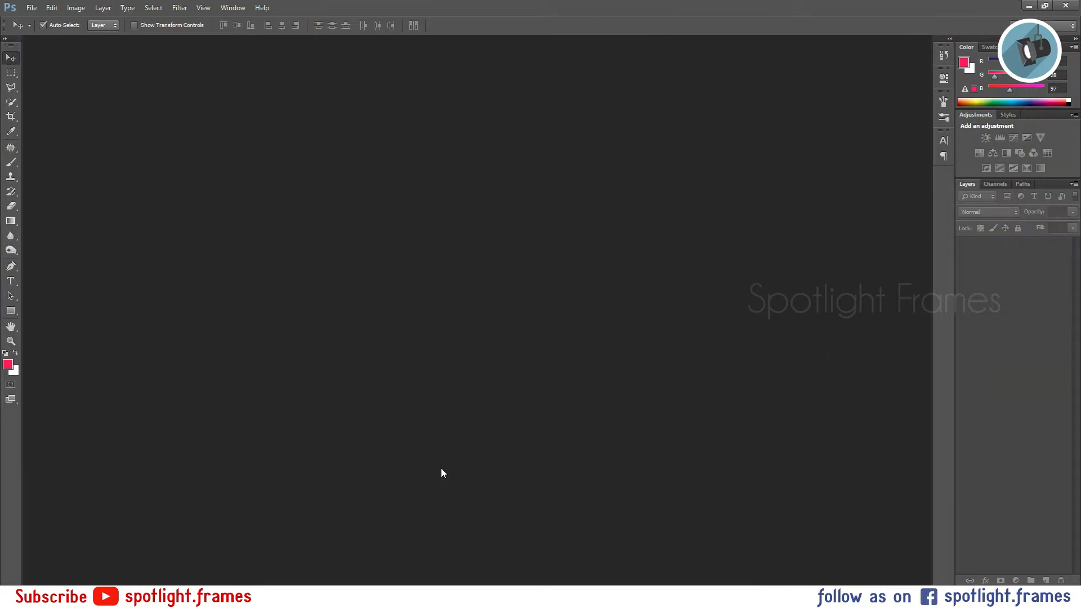
Open the dancer photo large from the Circular Stretch Photo folder in Adobe Photoshop CC.
mouse_move(156, 597)
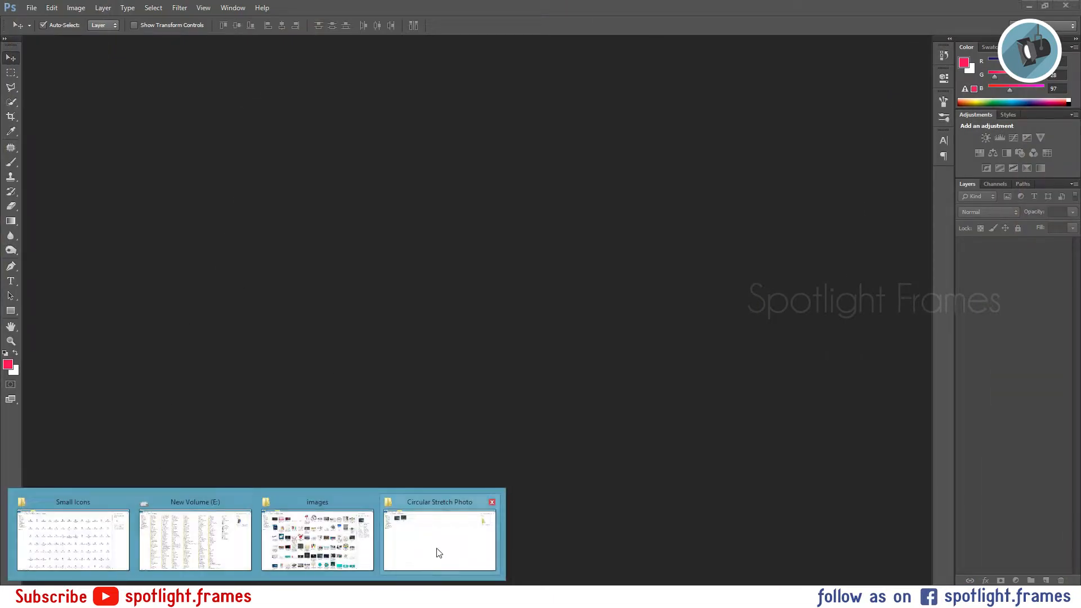
left_click(439, 544)
right_click(193, 86)
left_click(225, 192)
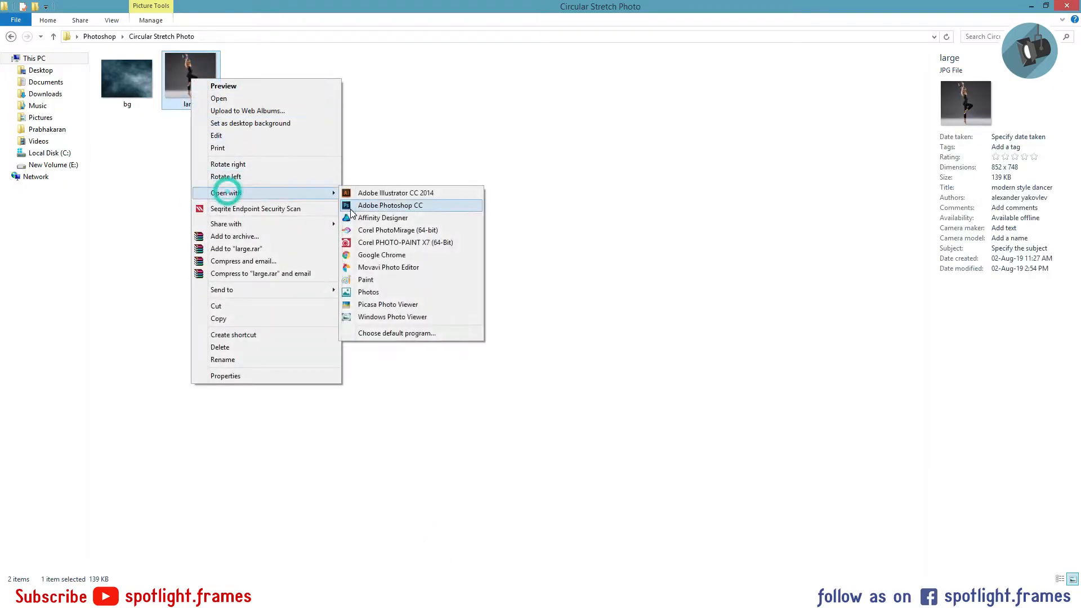
left_click(353, 207)
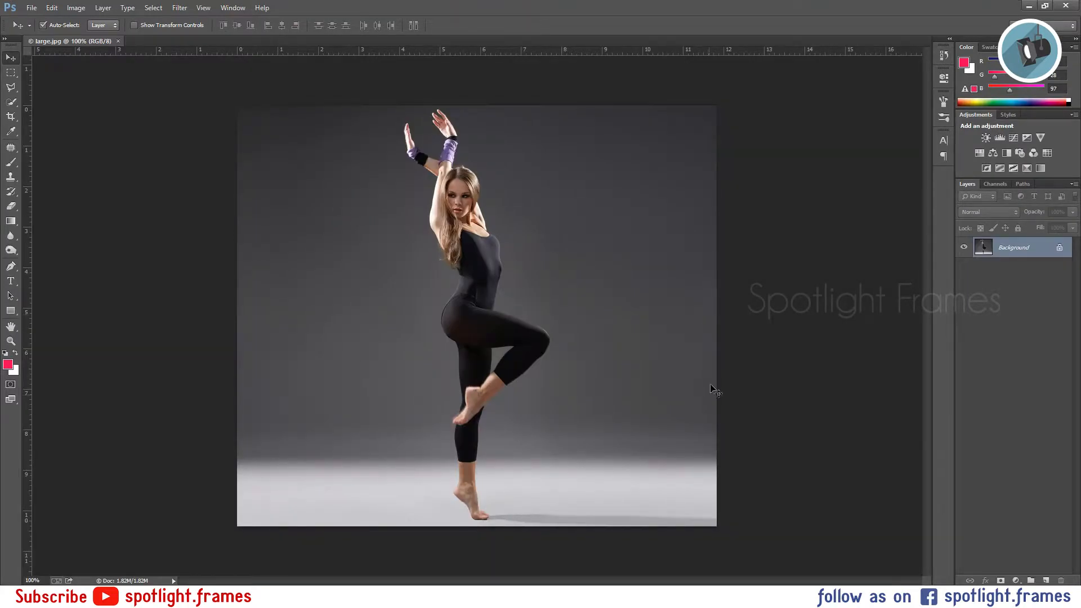
Select the dancer's raised hands, wristbands and forearms with the Quick Selection tool.
key("w")
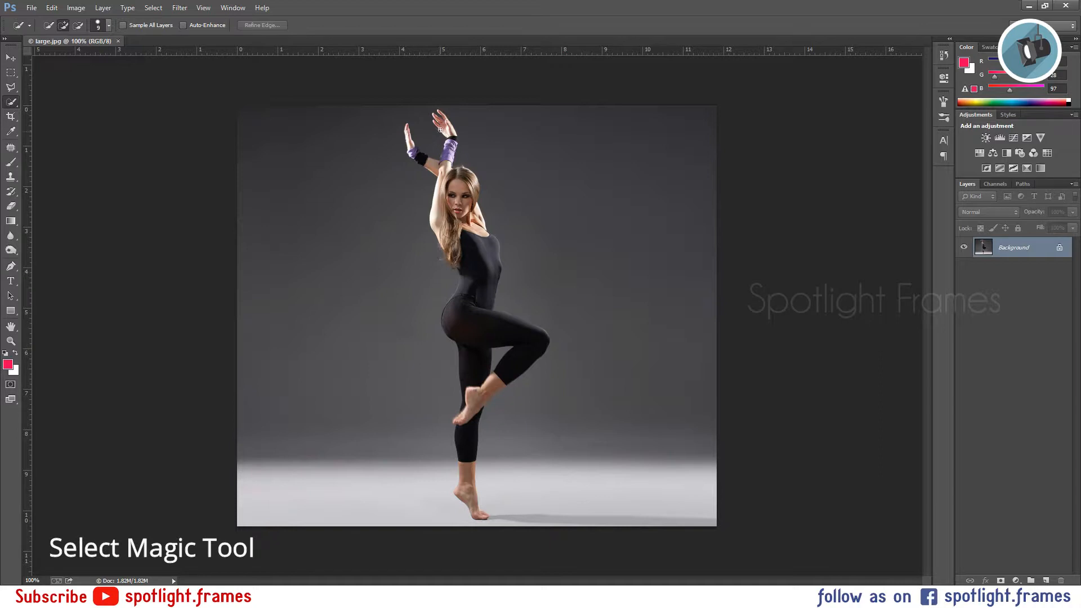
key("ctrl+plus")
key("ctrl+plus")
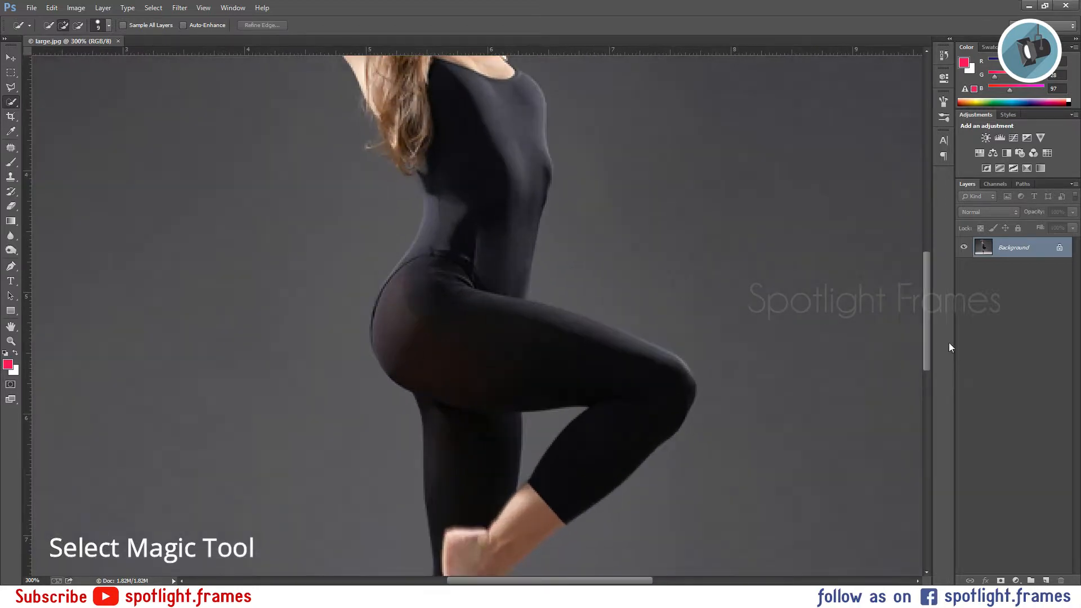
left_click_drag(927, 319, 913, 221)
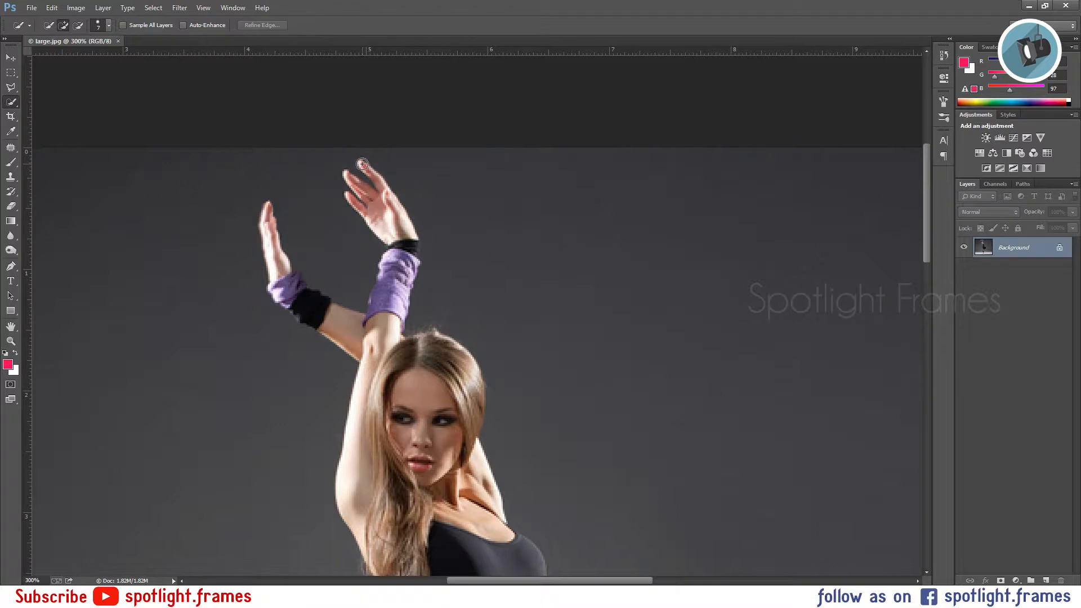
mouse_move(362, 164)
left_mouse_down()
mouse_move(368, 153)
mouse_move(381, 201)
left_mouse_up()
mouse_move(389, 240)
left_mouse_down()
mouse_move(389, 260)
mouse_move(408, 246)
mouse_move(386, 265)
mouse_move(400, 269)
mouse_move(370, 340)
mouse_move(283, 296)
left_mouse_up()
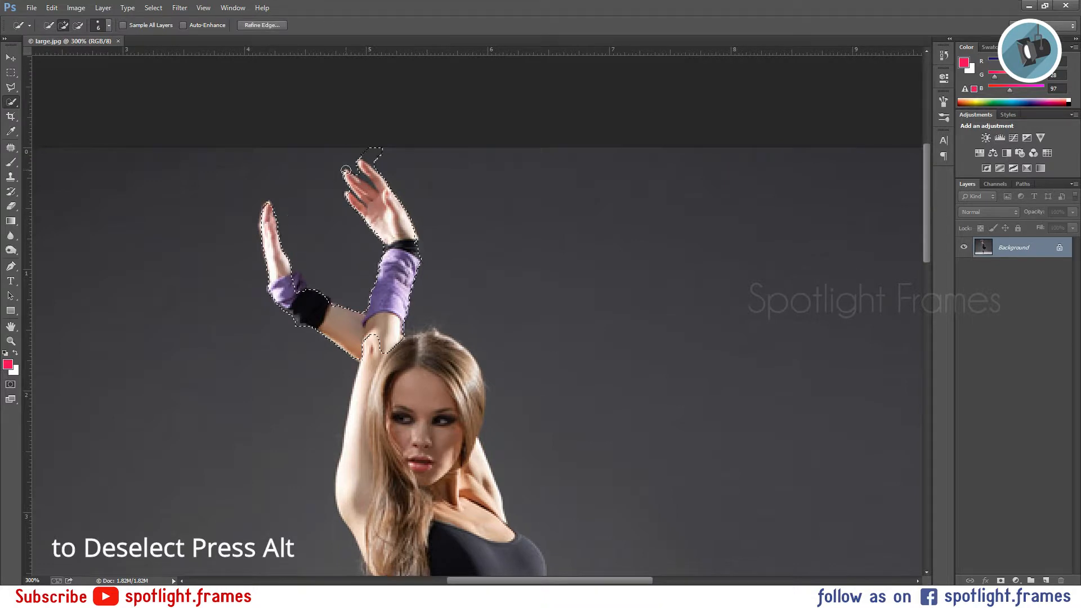
Subtract the stray background around and between the fingers of the raised hand, keeping the fingertips selected.
key("alt")
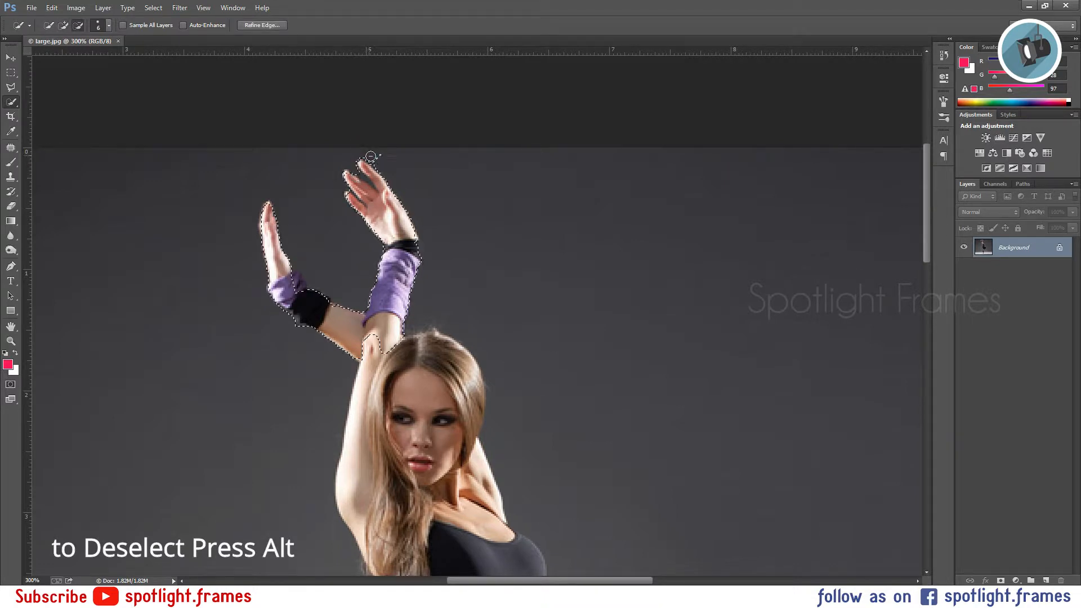
key("alt")
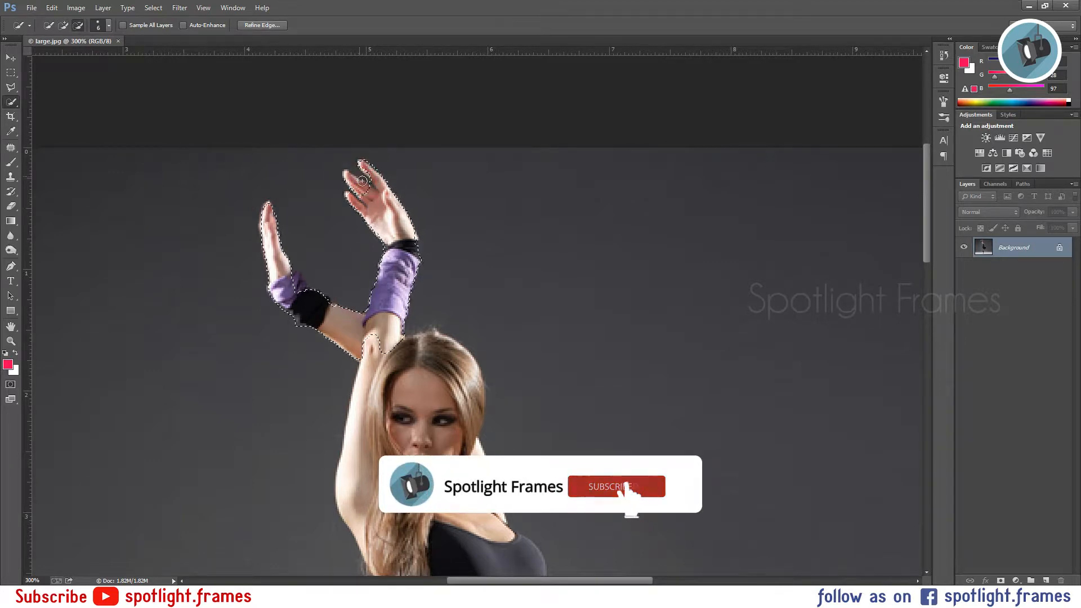
key("alt")
left_click(347, 177)
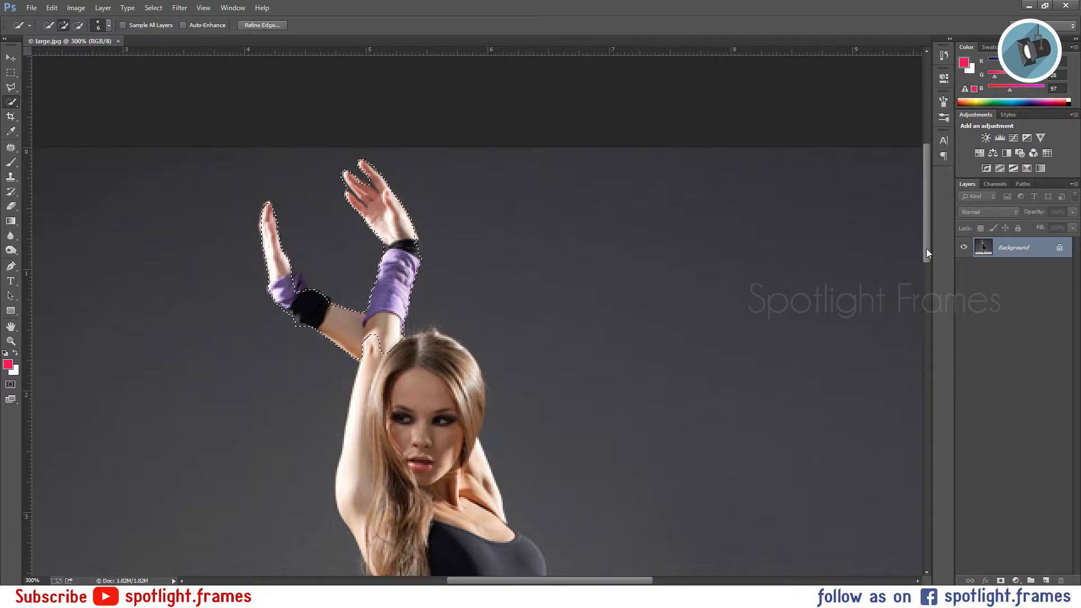
Extend the selection over the dancer's upper arms, hair, face and chest down to above the waist.
left_click_drag(927, 248, 928, 306)
left_click_drag(385, 93, 366, 176)
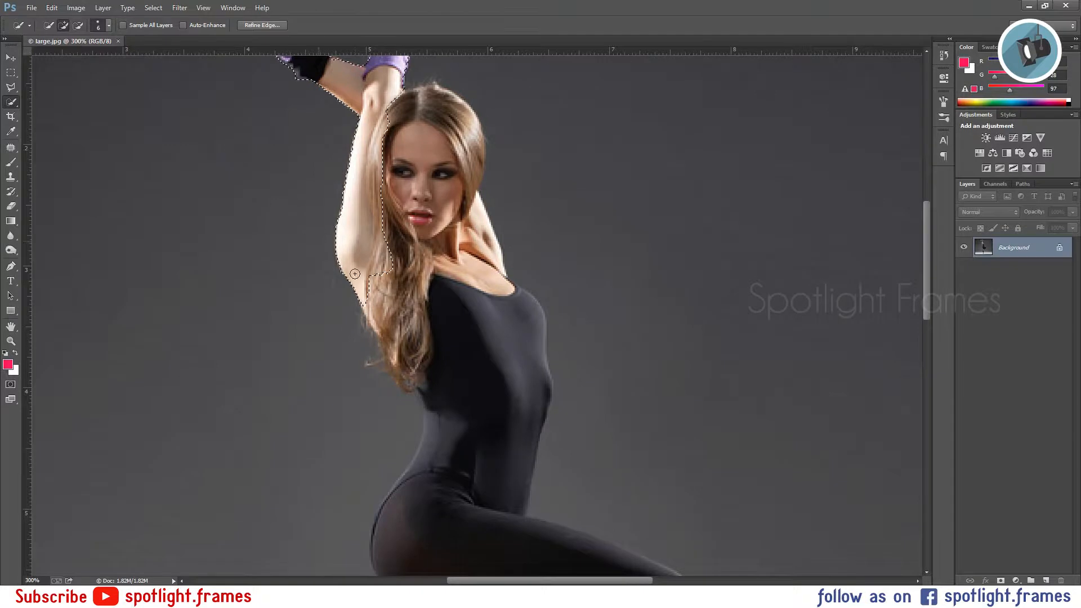
mouse_move(382, 120)
left_mouse_down()
mouse_move(428, 96)
mouse_move(457, 100)
mouse_move(429, 89)
left_mouse_up()
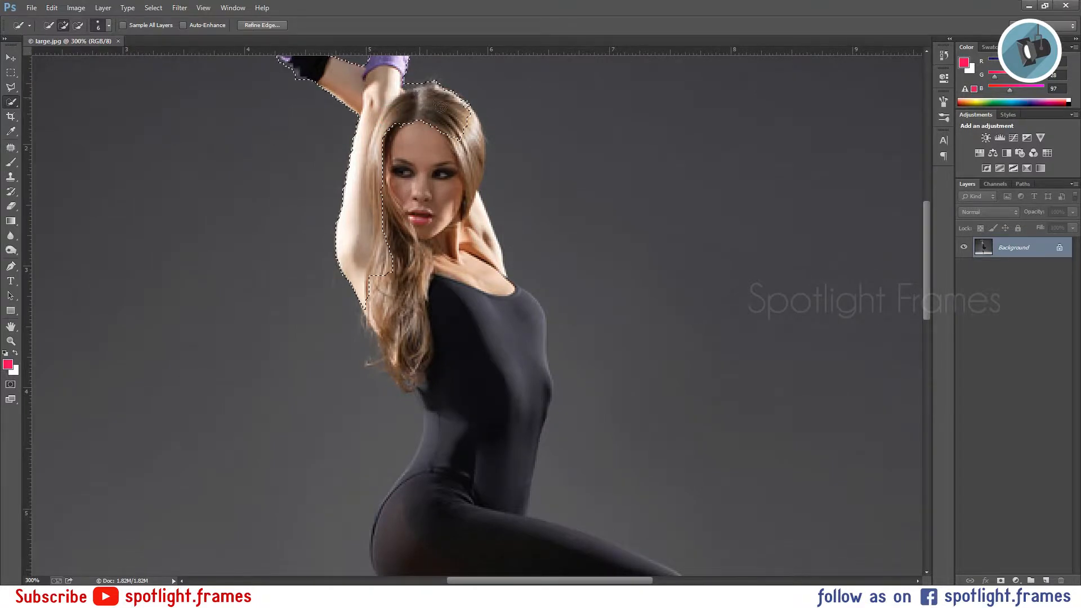
mouse_move(468, 125)
left_mouse_down()
mouse_move(470, 258)
mouse_move(429, 260)
left_mouse_up()
mouse_move(471, 302)
left_mouse_down()
mouse_move(529, 333)
mouse_move(535, 422)
left_mouse_up()
left_click_drag(545, 377, 553, 389)
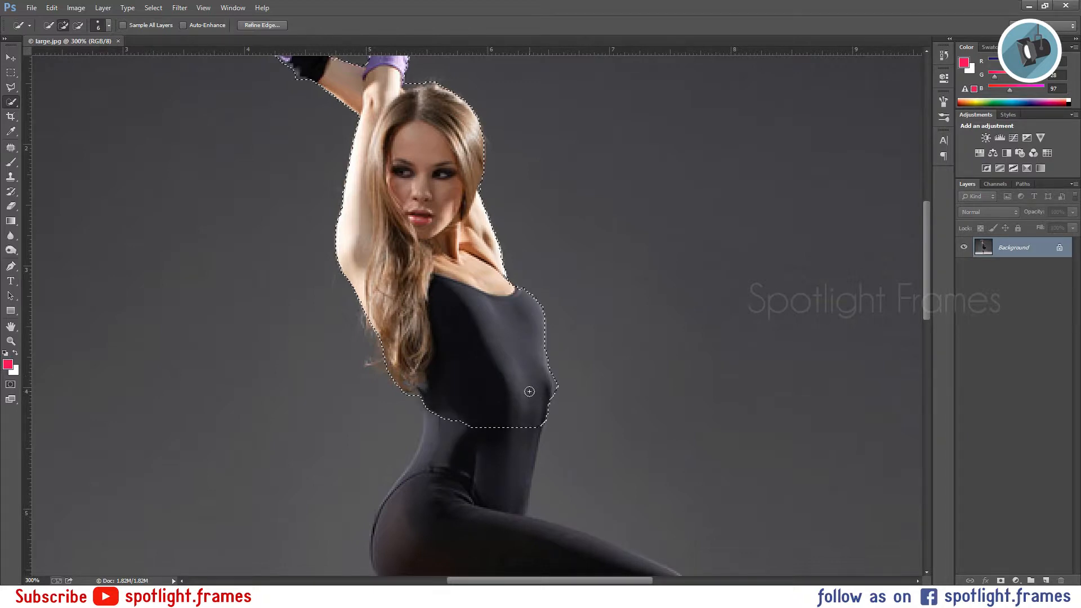
Add the dancer's waist, hips, thighs and the bent leg with its foot to the selection.
left_click_drag(926, 283, 925, 350)
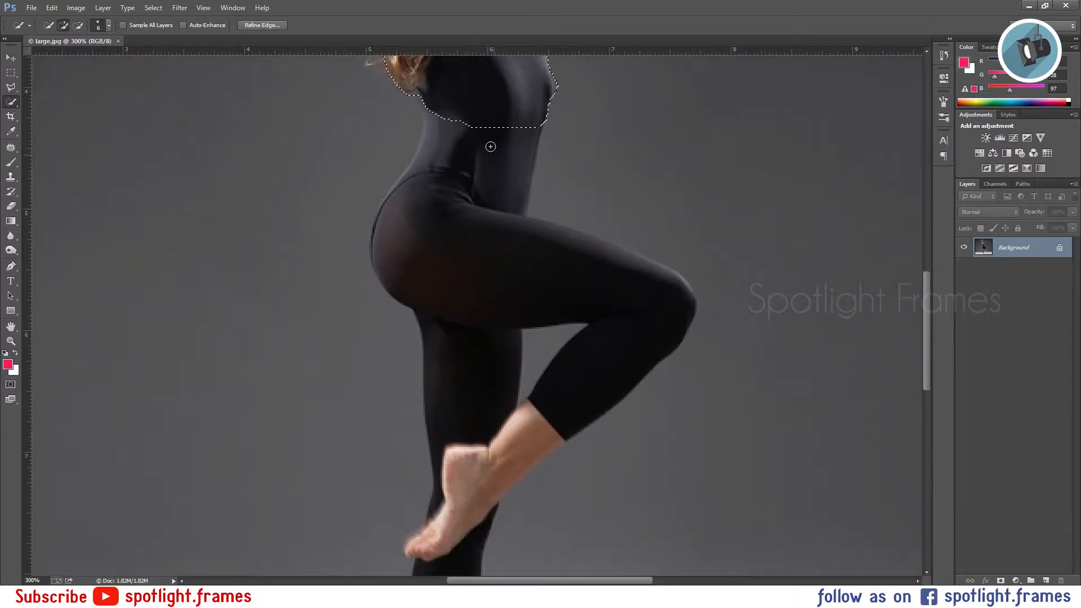
mouse_move(472, 109)
left_mouse_down()
mouse_move(390, 214)
mouse_move(386, 239)
mouse_move(476, 291)
left_mouse_up()
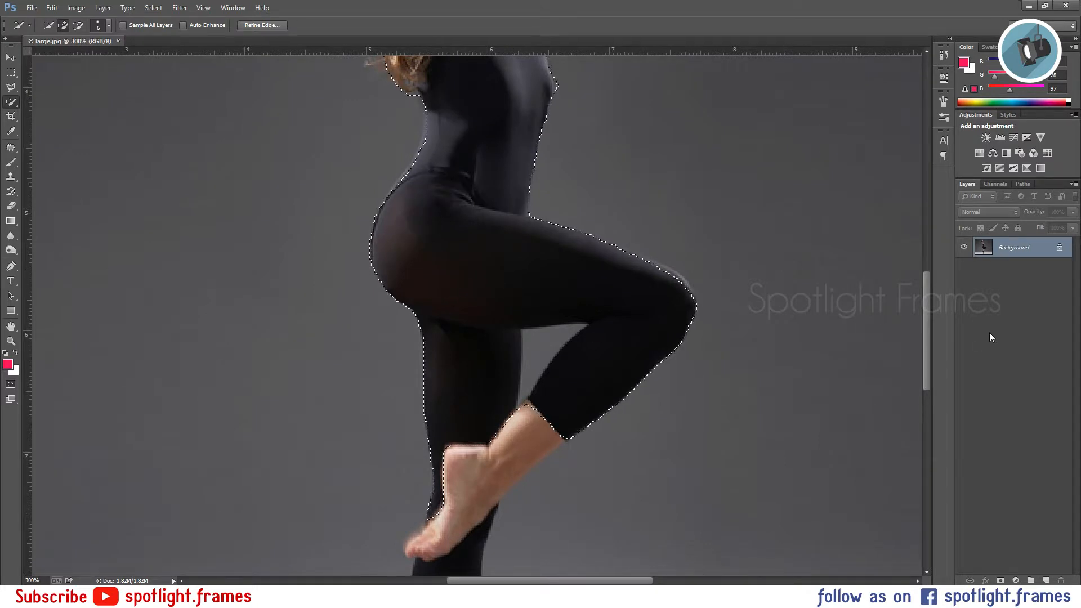
left_click_drag(926, 312, 923, 369)
mouse_move(522, 181)
left_mouse_down()
mouse_move(558, 191)
mouse_move(470, 256)
left_mouse_up()
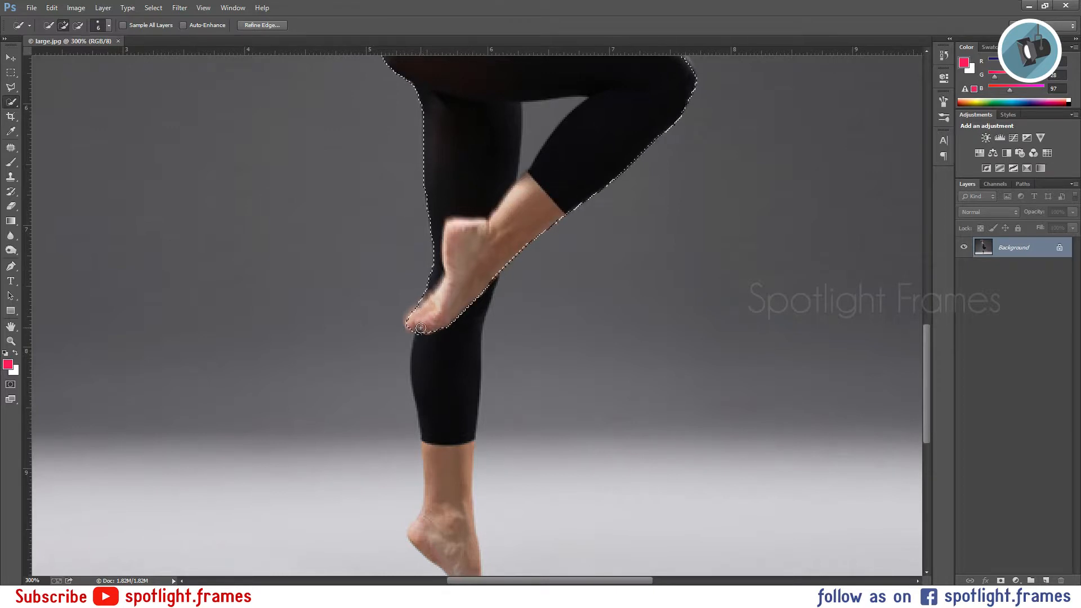
Add the standing leg's calf and foot and the toes of the raised foot to the selection.
left_click_drag(418, 327, 427, 364)
left_click_drag(446, 513, 441, 546)
left_click_drag(924, 339, 927, 387)
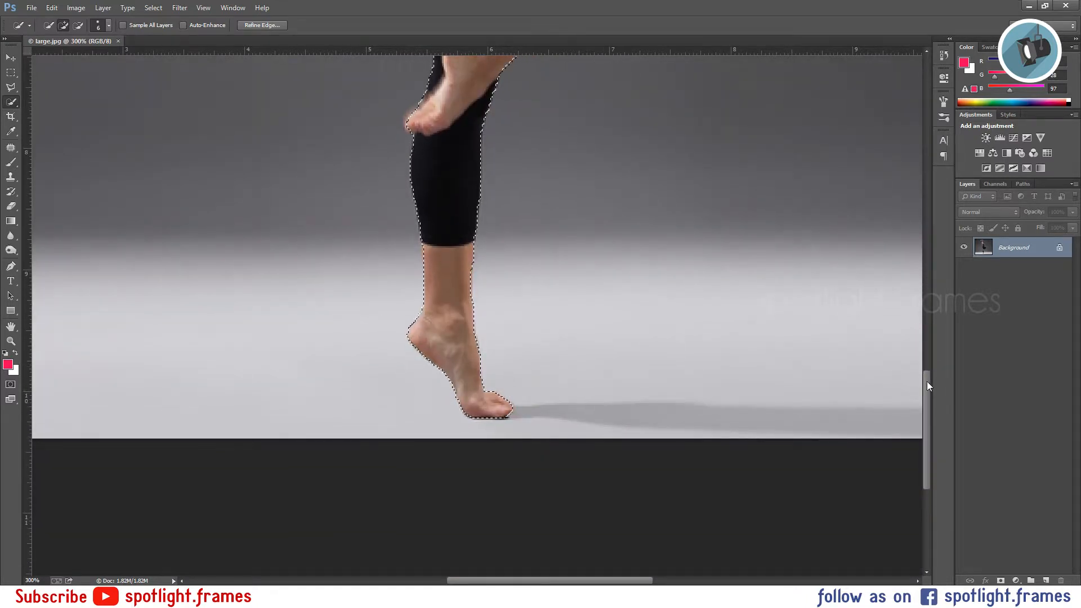
left_click_drag(926, 381, 923, 346)
left_click(413, 270)
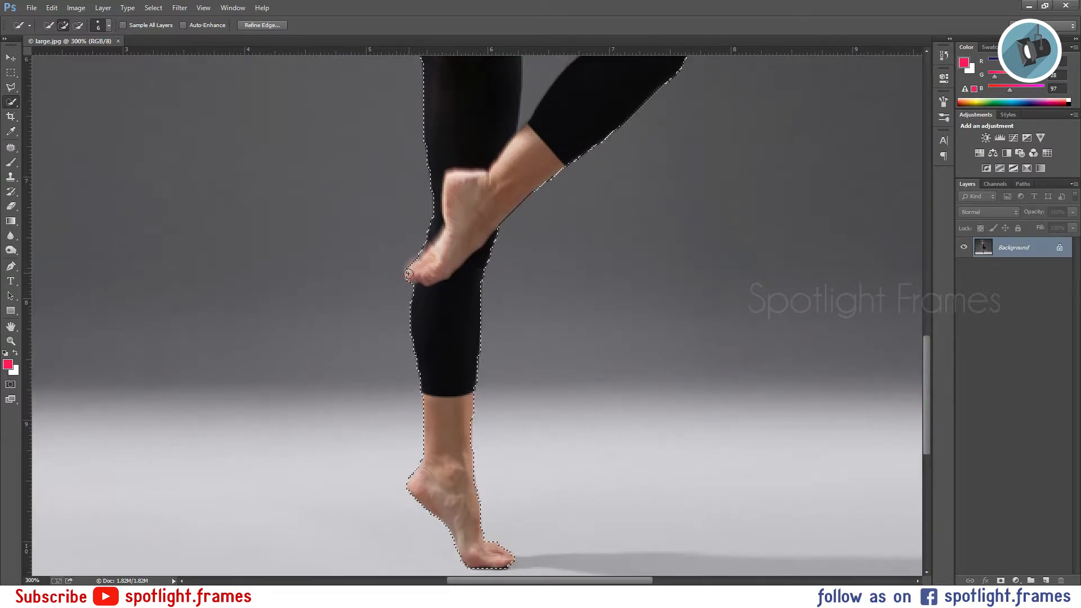
Remove the background gap between the legs from the selection and clean up its edge at the knee and upper body.
left_click_drag(925, 367, 924, 325)
key("alt")
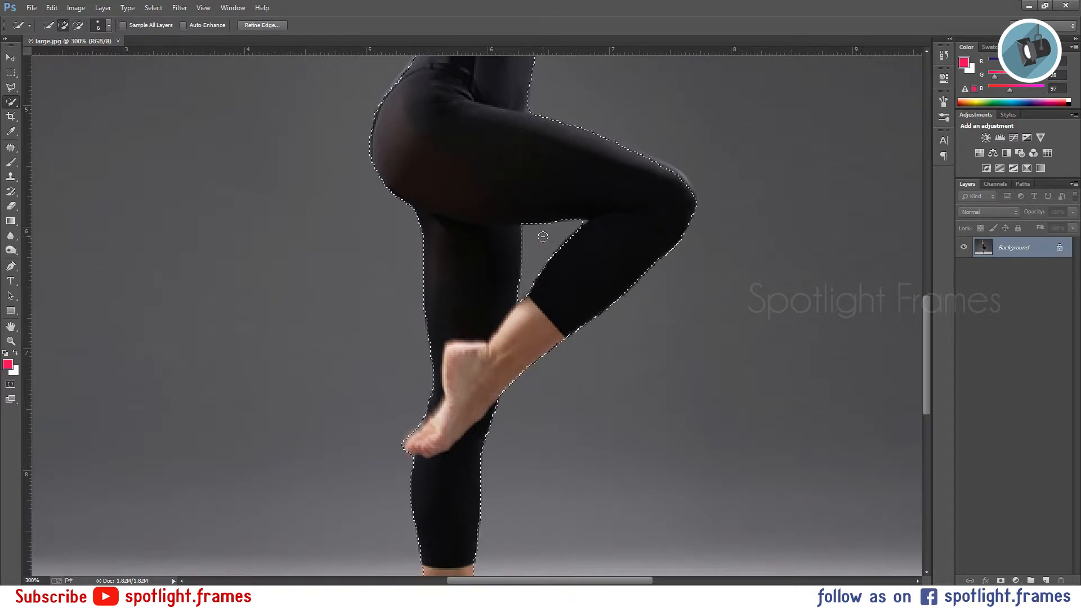
left_click(581, 222, "alt")
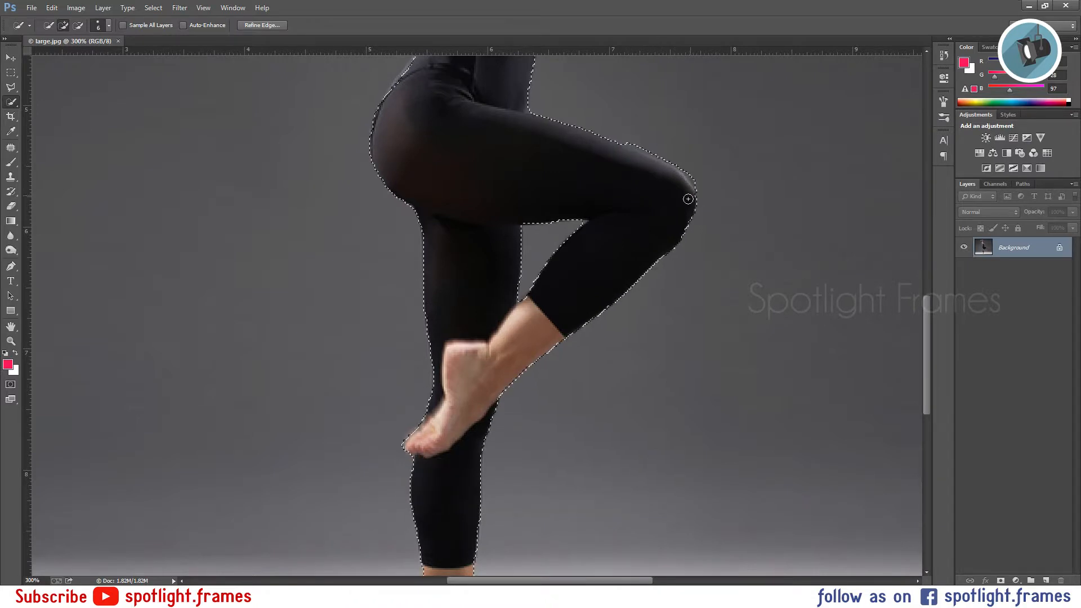
key("alt")
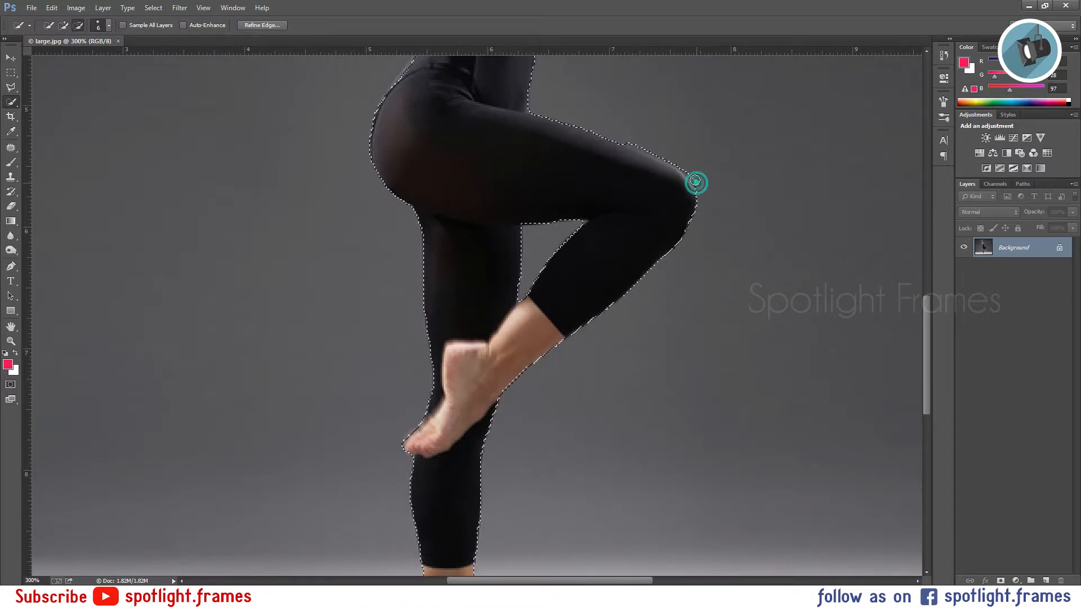
left_click_drag(928, 346, 919, 302)
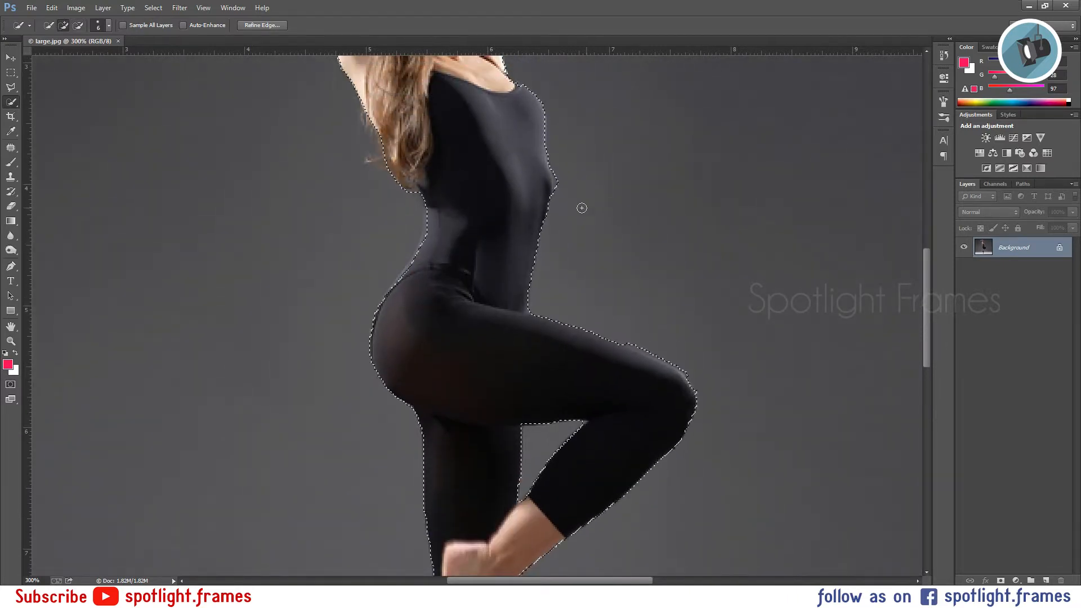
left_click_drag(926, 317, 917, 233)
left_click(408, 251, "alt")
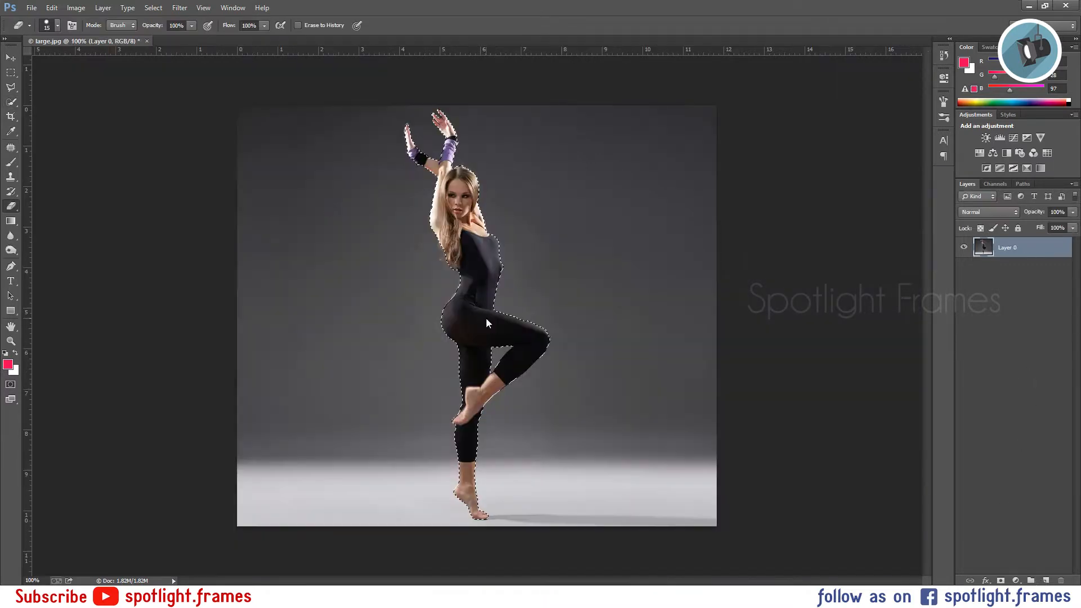
Try copying the selected dancer to a new layer, checking it with the original layer hidden, and undo the copy.
key("ctrl+j")
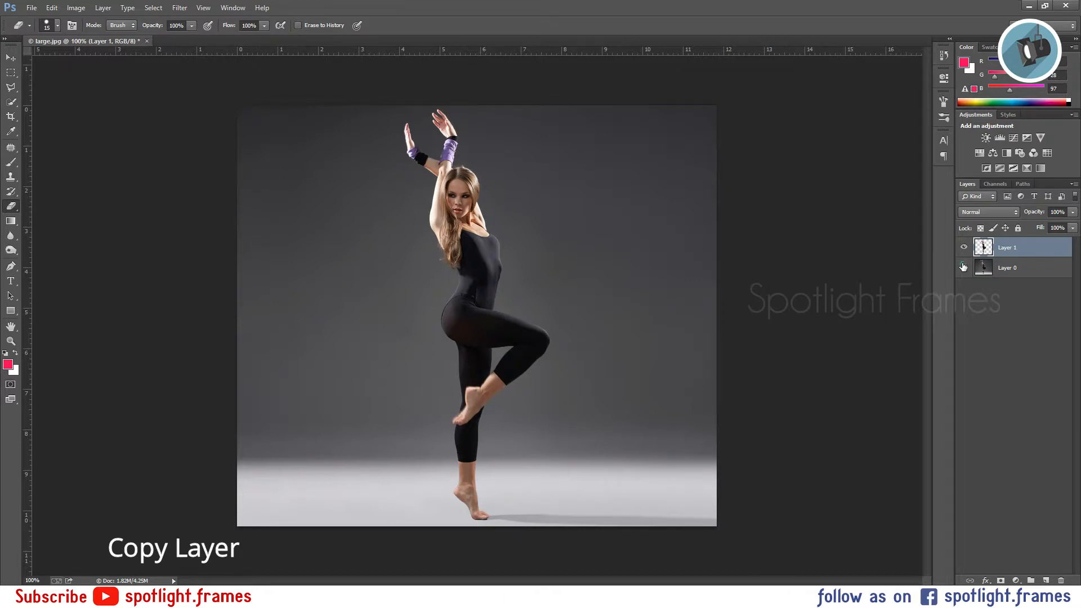
left_click(963, 267)
left_click(963, 267)
key("ctrl+z")
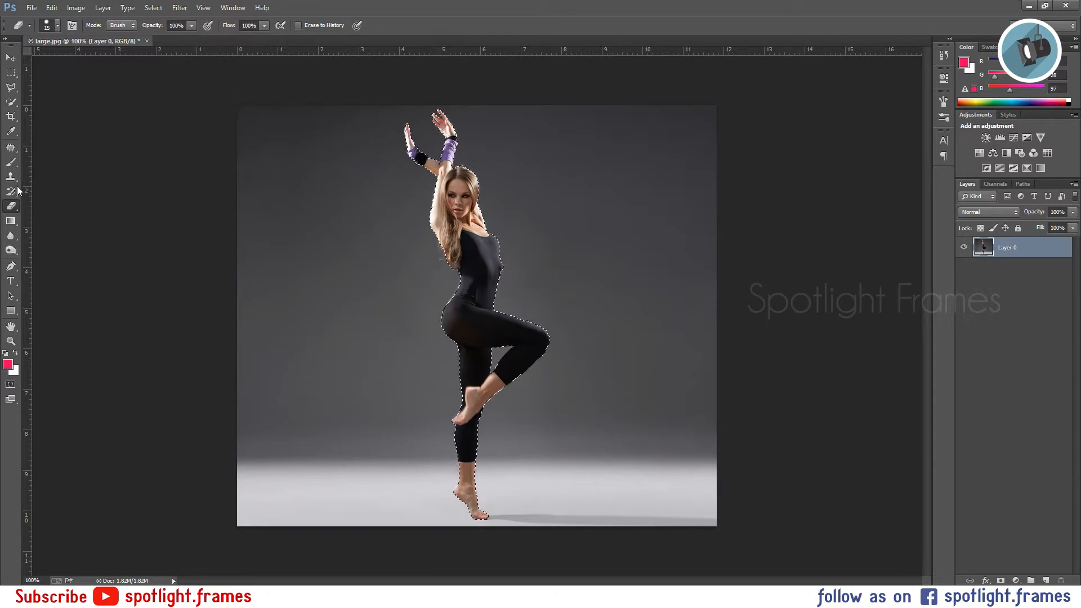
Refine the selection's edge with Smooth 37, Feather 0 px, Contrast 0% and Shift Edge close to zero, output to Selection.
left_click(10, 102)
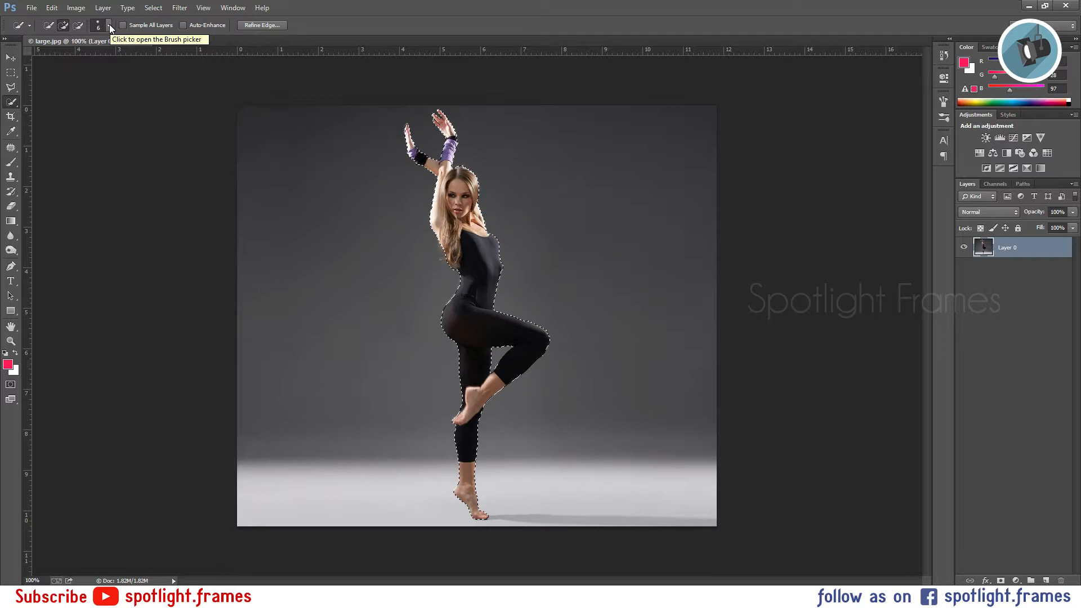
left_click(253, 25)
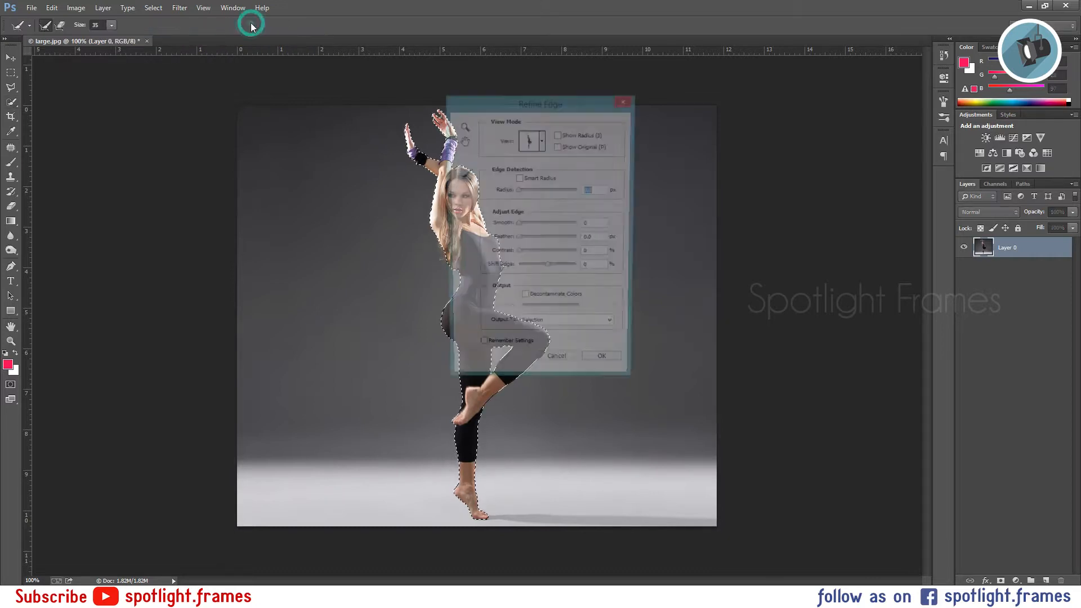
left_click_drag(475, 103, 648, 136)
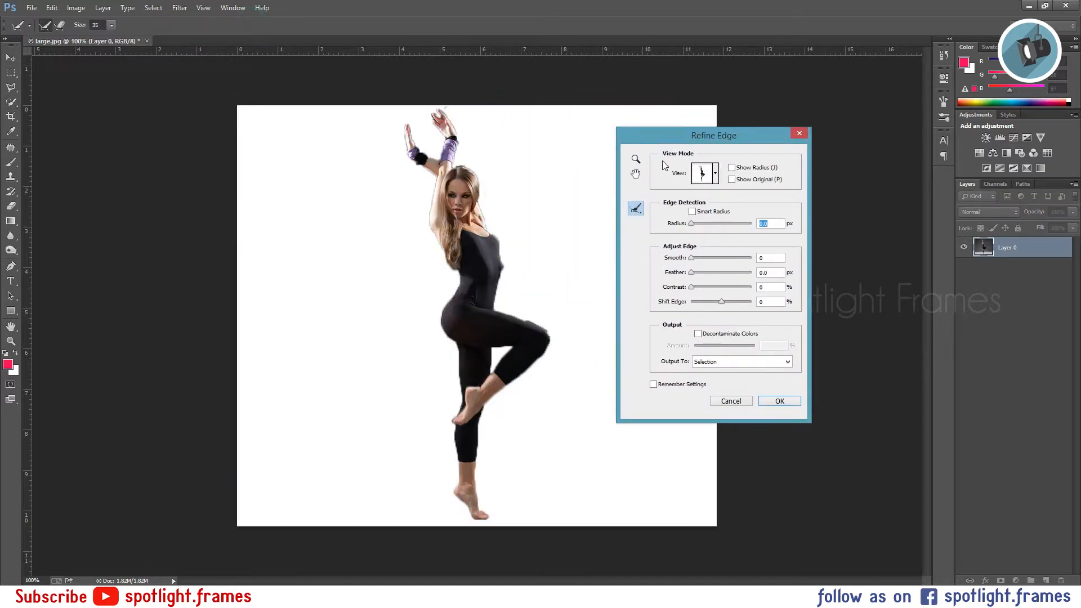
left_click_drag(692, 258, 722, 258)
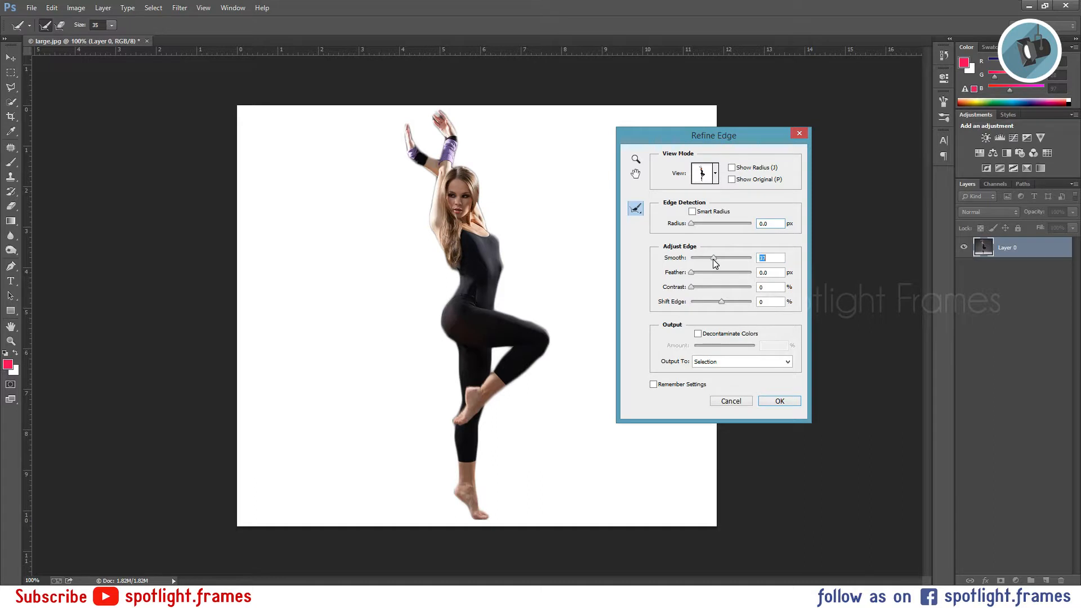
mouse_move(692, 273)
left_mouse_down()
mouse_move(713, 276)
mouse_move(690, 275)
left_mouse_up()
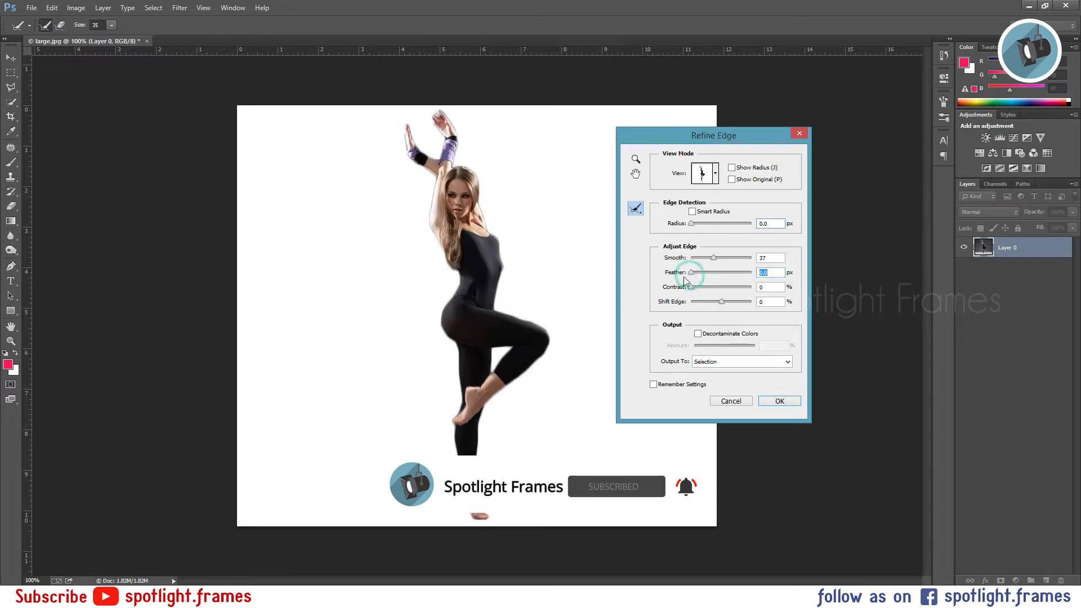
left_click(690, 287)
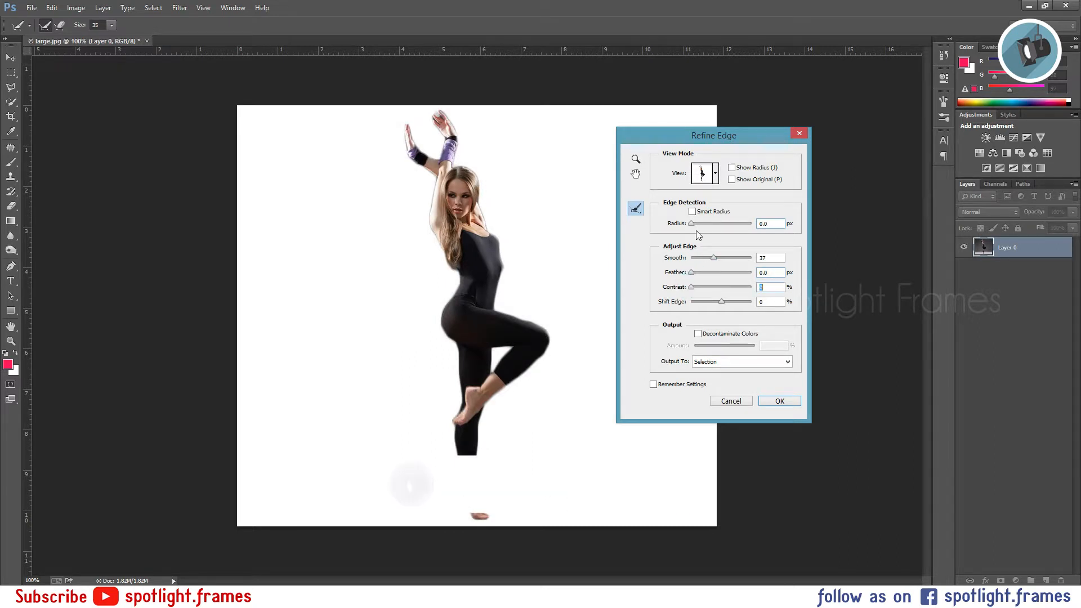
mouse_move(721, 302)
left_mouse_down()
mouse_move(705, 307)
mouse_move(732, 302)
left_mouse_up()
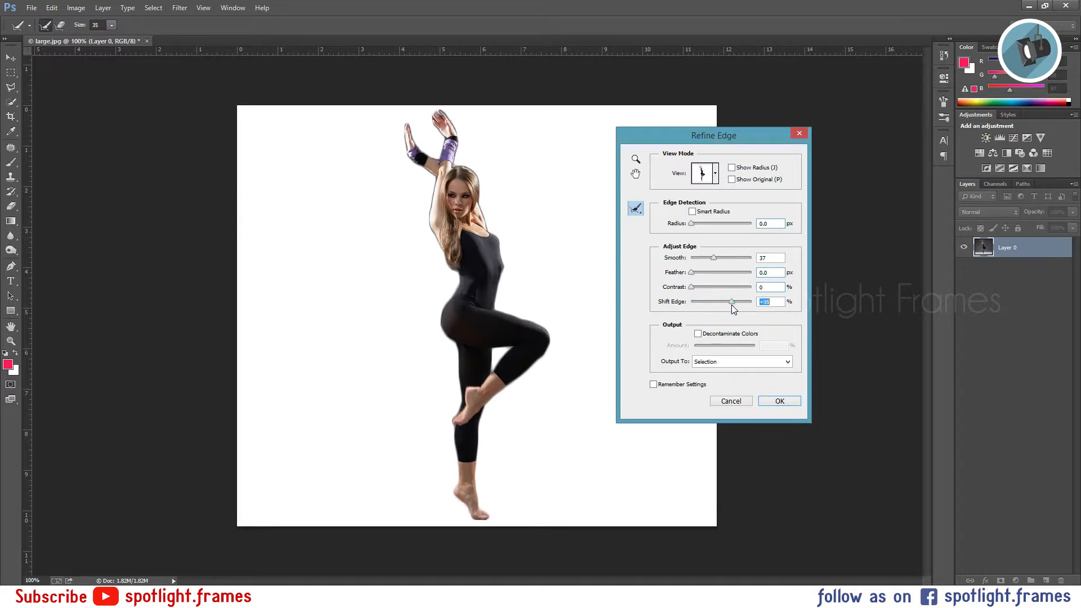
left_click_drag(734, 305, 721, 304)
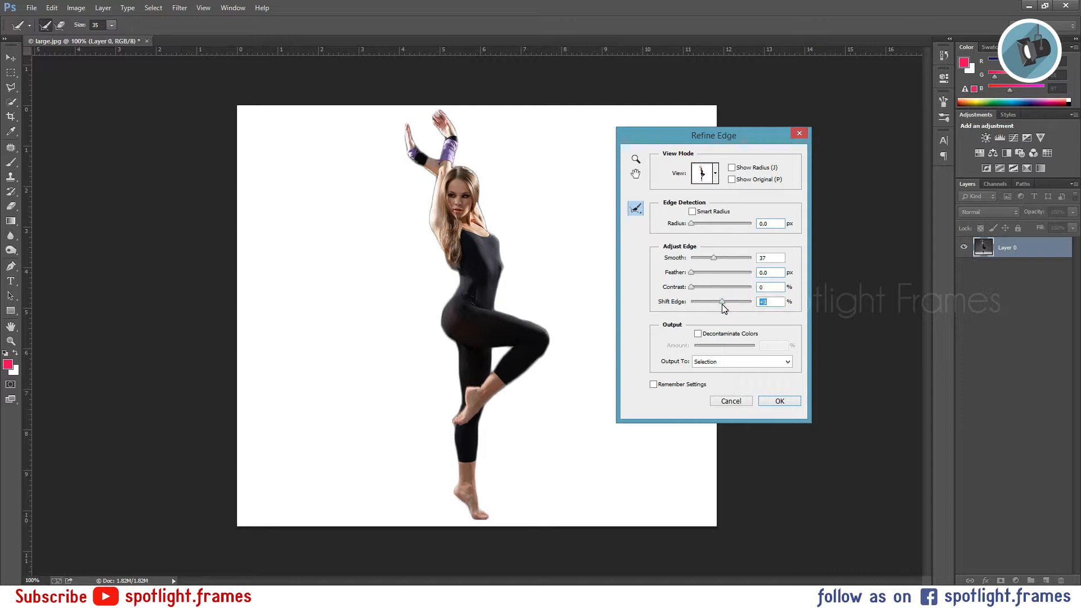
left_click(786, 403)
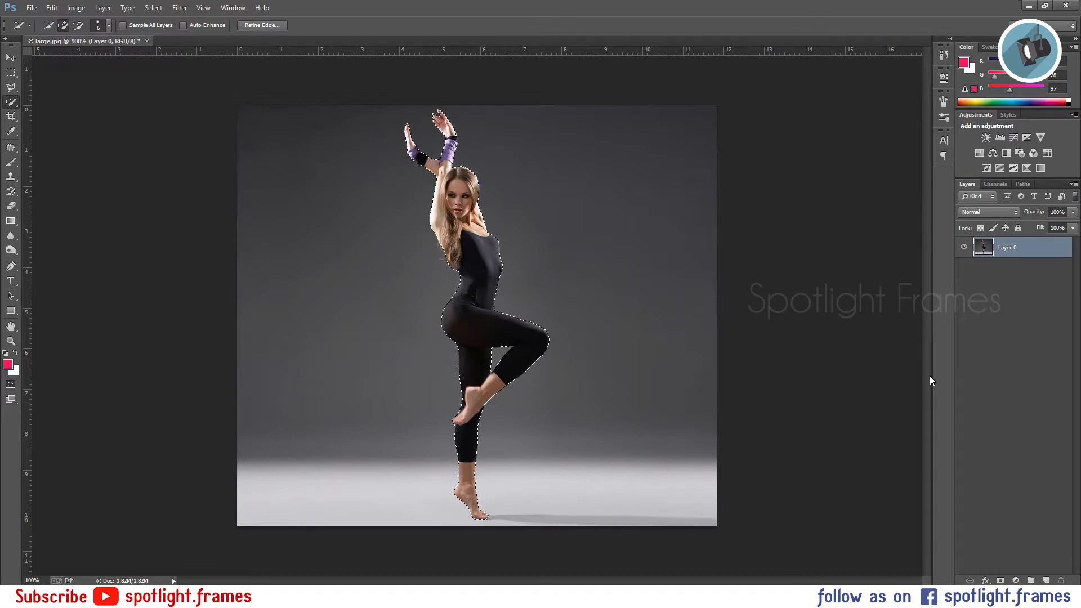
Copy the refined dancer selection to a new layer and hide Layer 0.
left_click(963, 268)
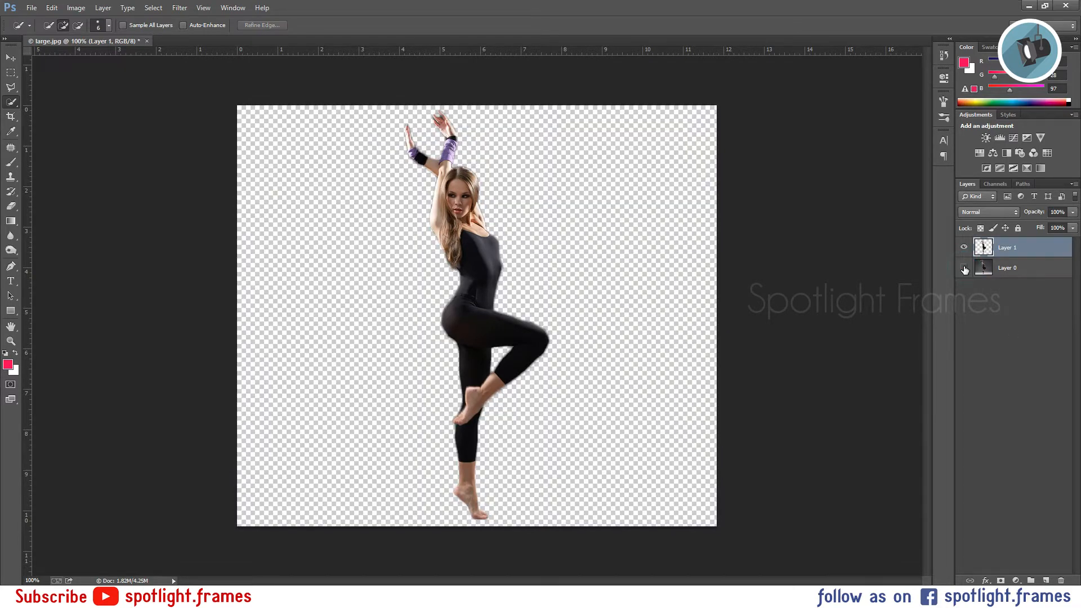
Show Layer 0 again and copy a narrow vertical strip of the dancer on Layer 1, from hands to chest, to a new layer.
left_click(963, 268)
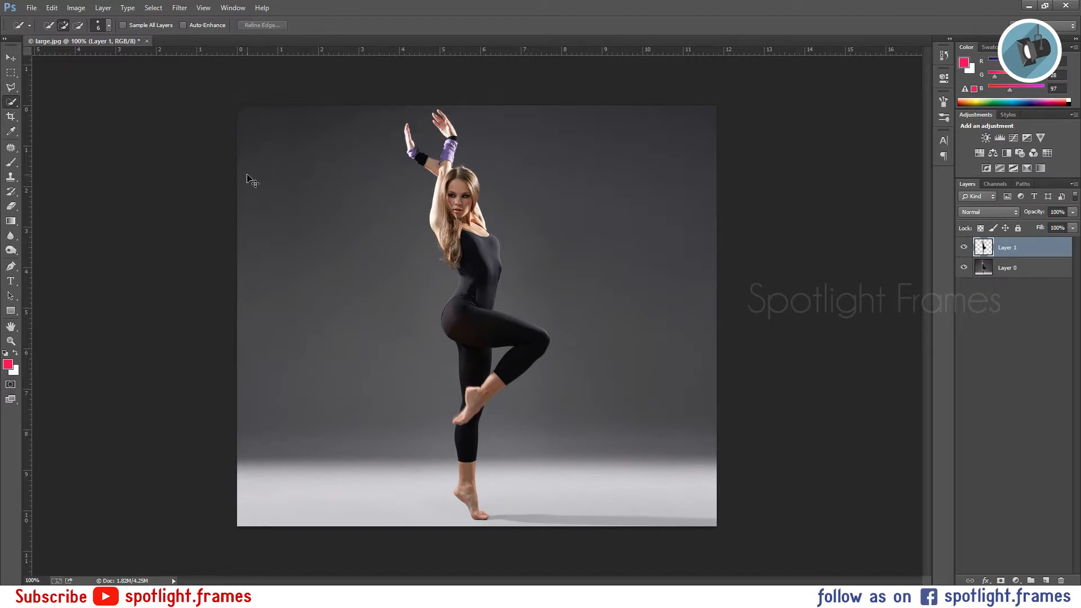
key("ctrl+minus")
key("m")
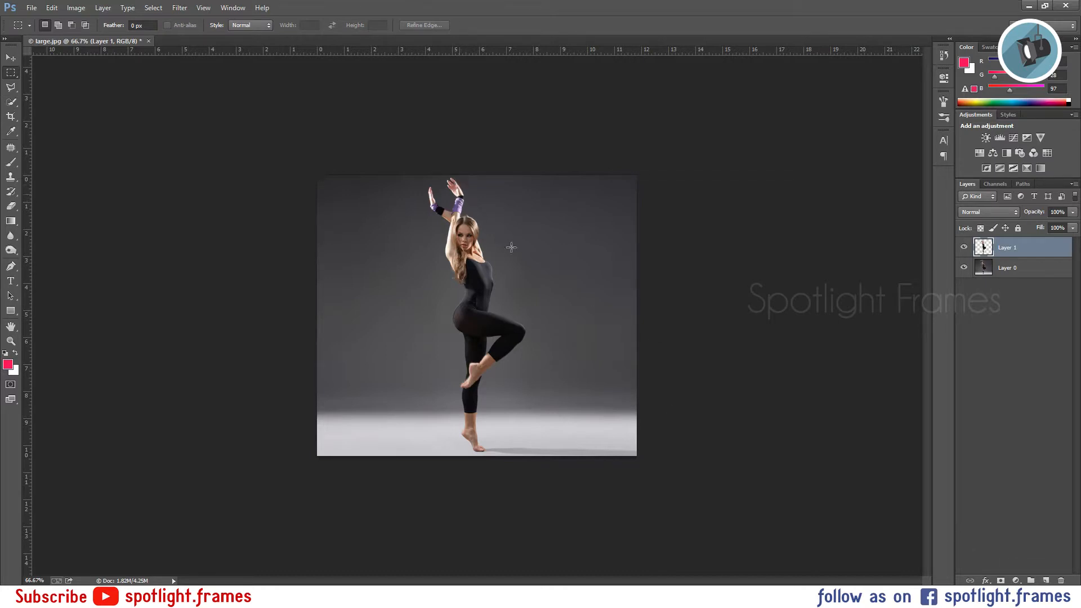
key("ctrl+plus")
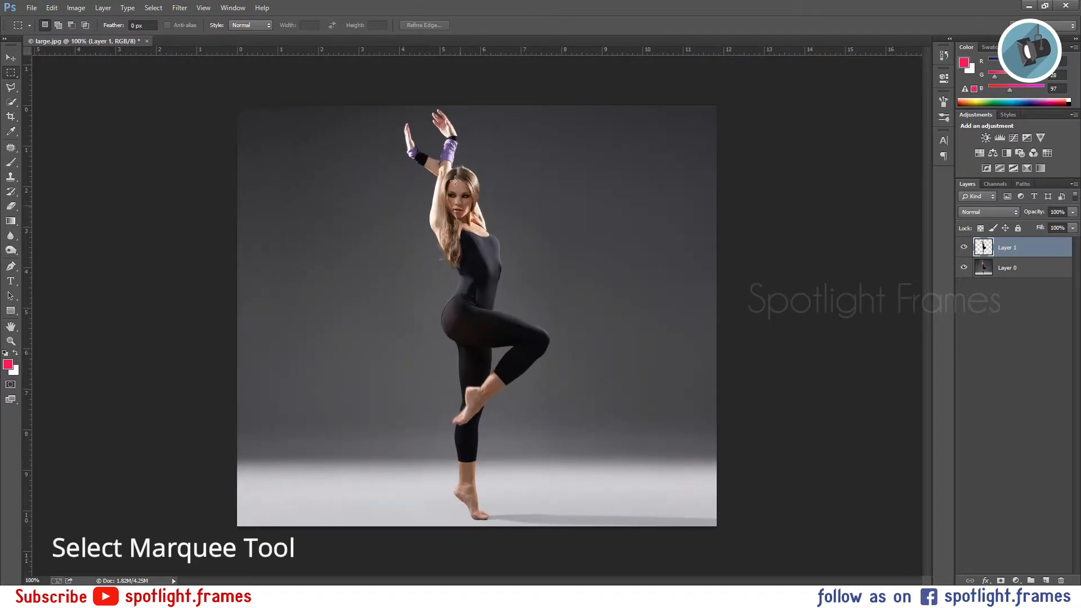
left_click_drag(444, 121, 448, 242)
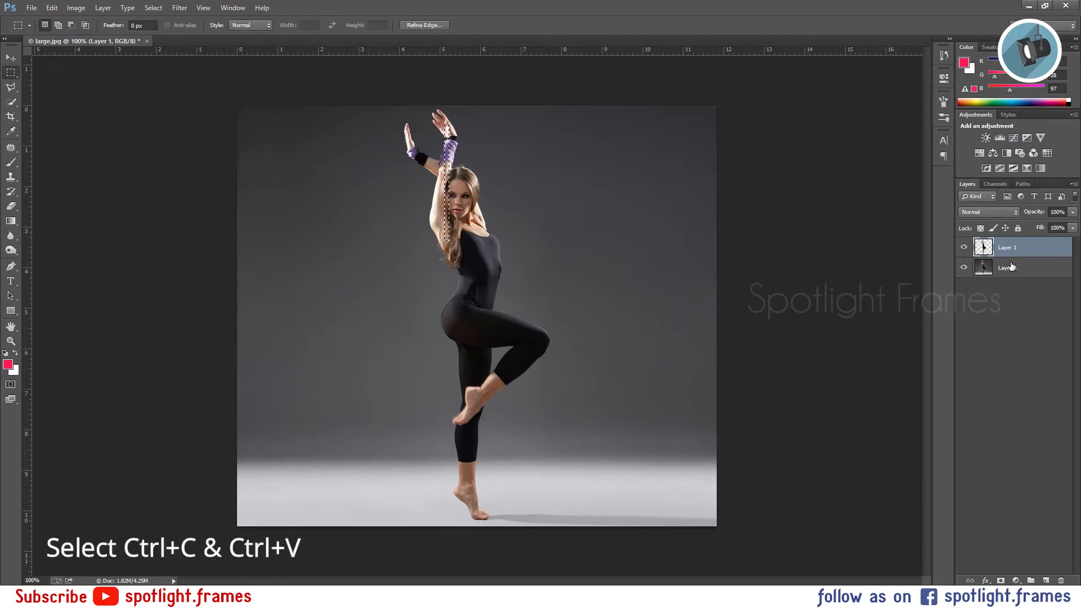
key("ctrl+c")
key("ctrl+v")
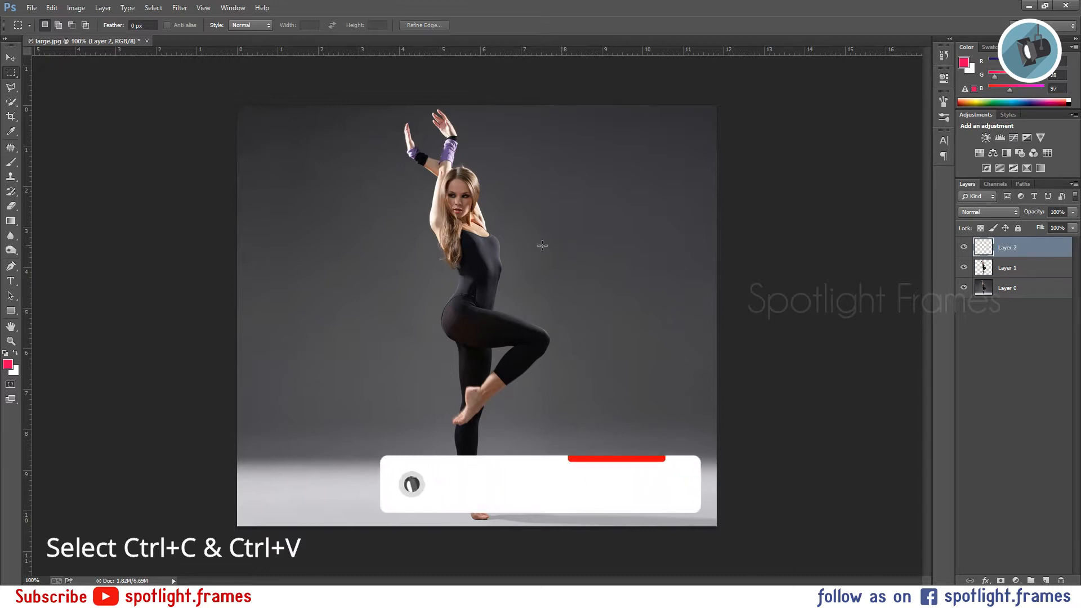
Stretch the copied hands-to-chest strip horizontally across the full canvas width and move it up to the canvas's upper edge.
key("ctrl+t")
left_click_drag(453, 188, 237, 182)
left_click_drag(333, 195, 329, 175)
key("Return")
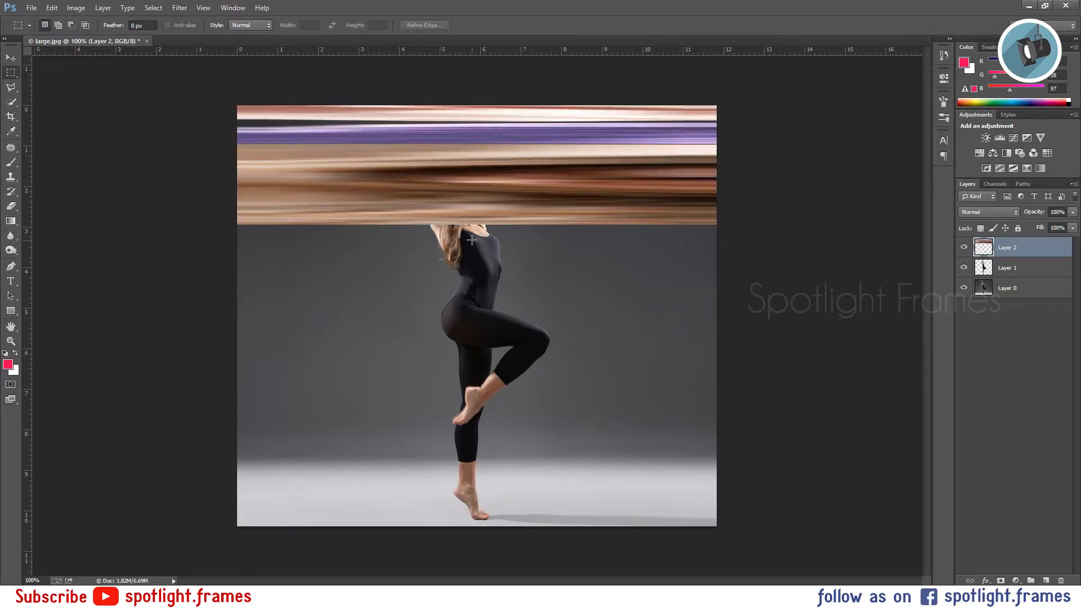
Select a narrow vertical strip of the dancer on Layer 1, from upper torso to ankle, and copy it to a new layer.
left_click_drag(472, 381, 471, 489)
left_click(1005, 268)
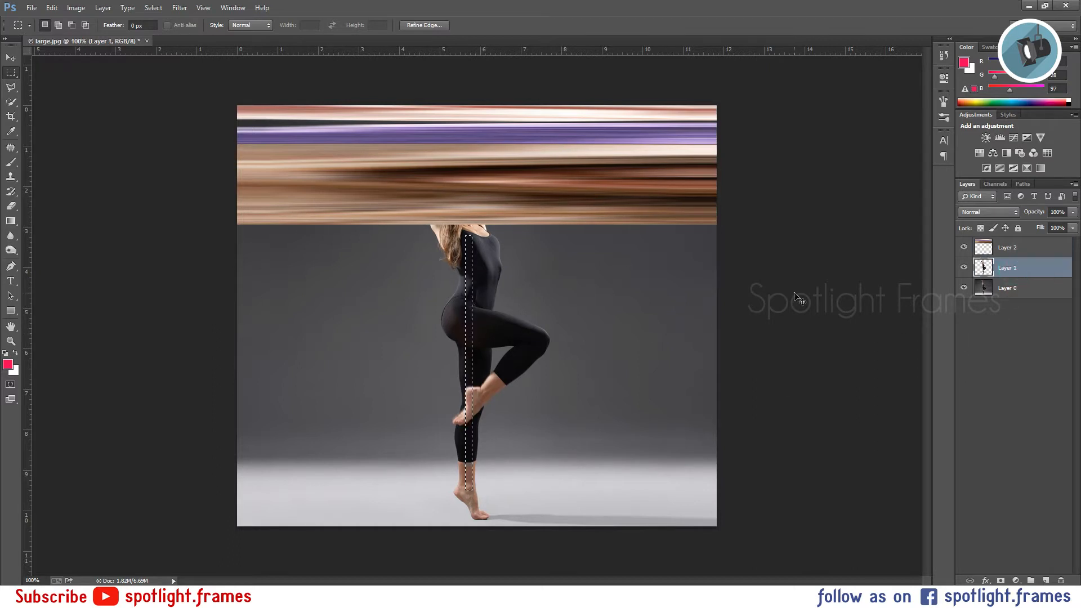
key("ctrl+shift+alt+n")
Stretch the torso-to-ankle strip across the full canvas width directly below the upper band, and merge both stretched layers.
key("ctrl+t")
left_click_drag(471, 363, 716, 363)
left_click_drag(467, 363, 237, 363)
left_click_drag(322, 382, 323, 370)
key("Return")
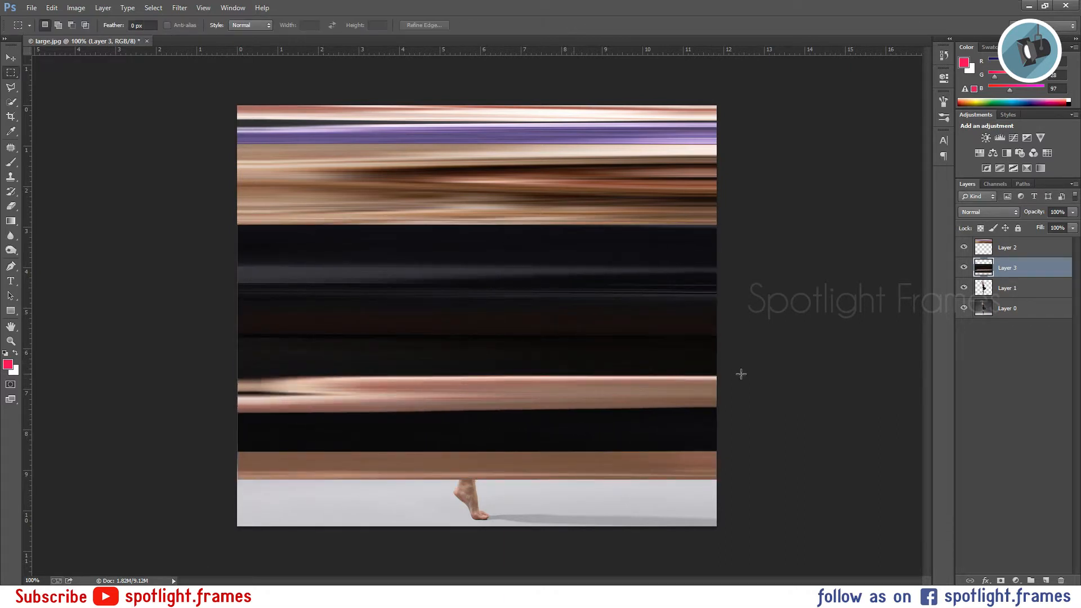
left_click(1008, 248, "ctrl")
key("ctrl+e")
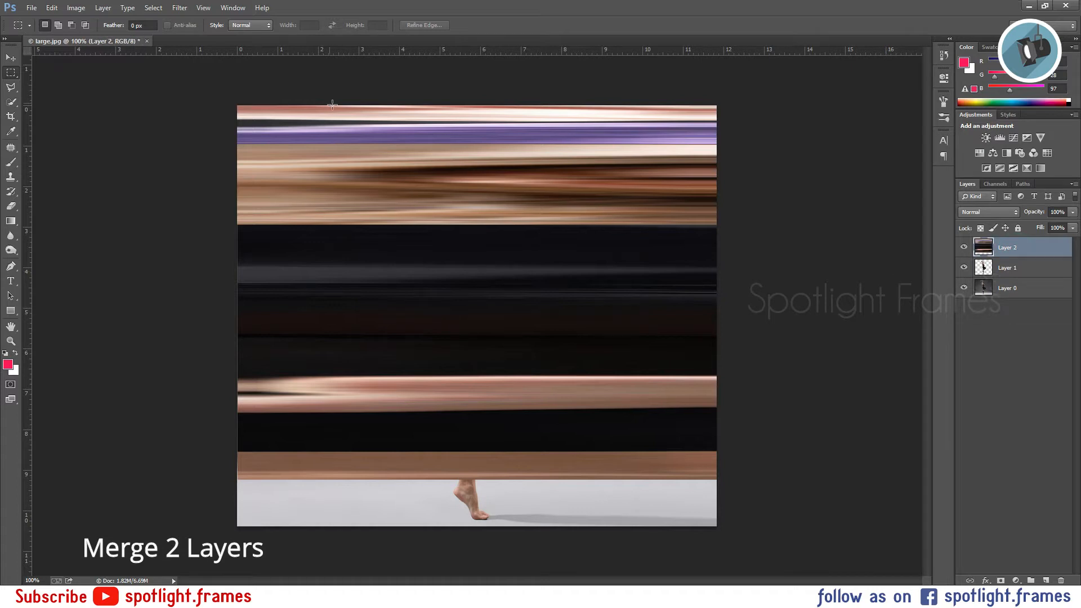
Apply the Polar Coordinates distortion to the merged stripes with Rectangular to Polar.
left_click(179, 8)
mouse_move(197, 141)
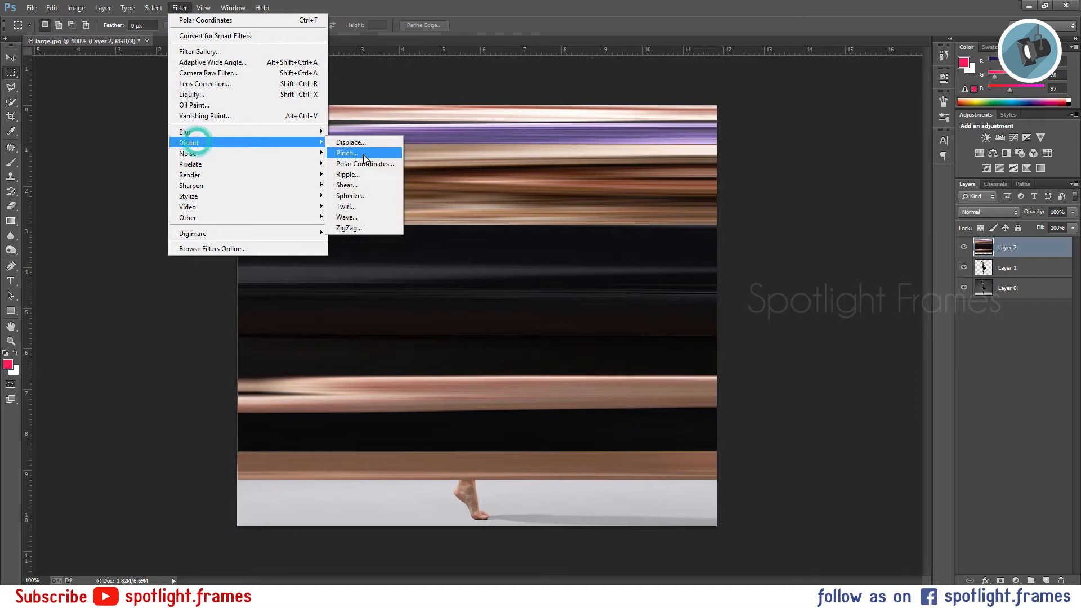
left_click(360, 165)
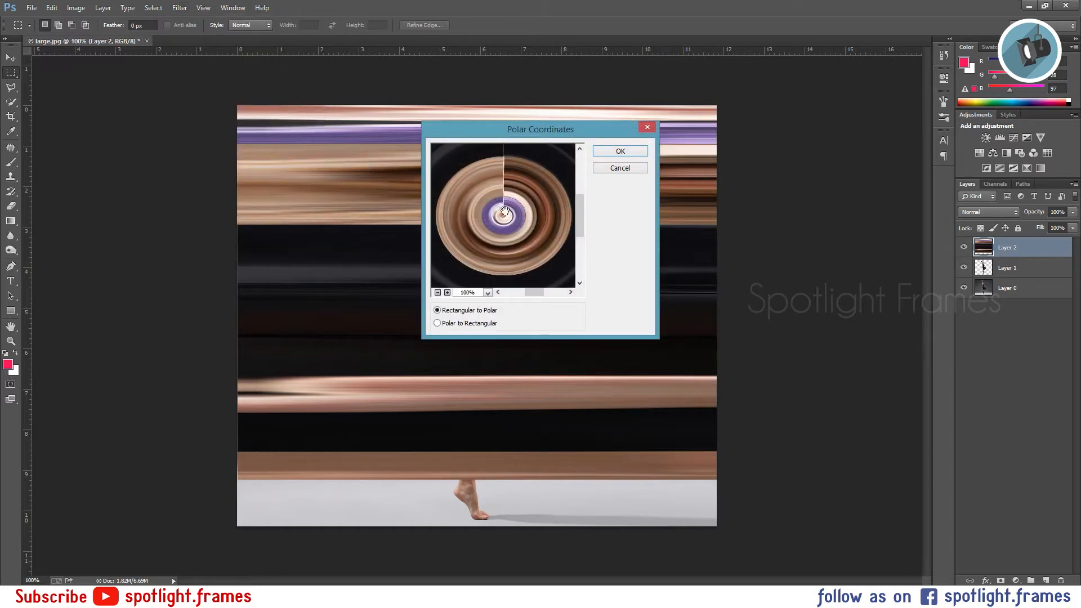
left_click(437, 292)
left_click(437, 292)
left_click(437, 292)
left_click(621, 151)
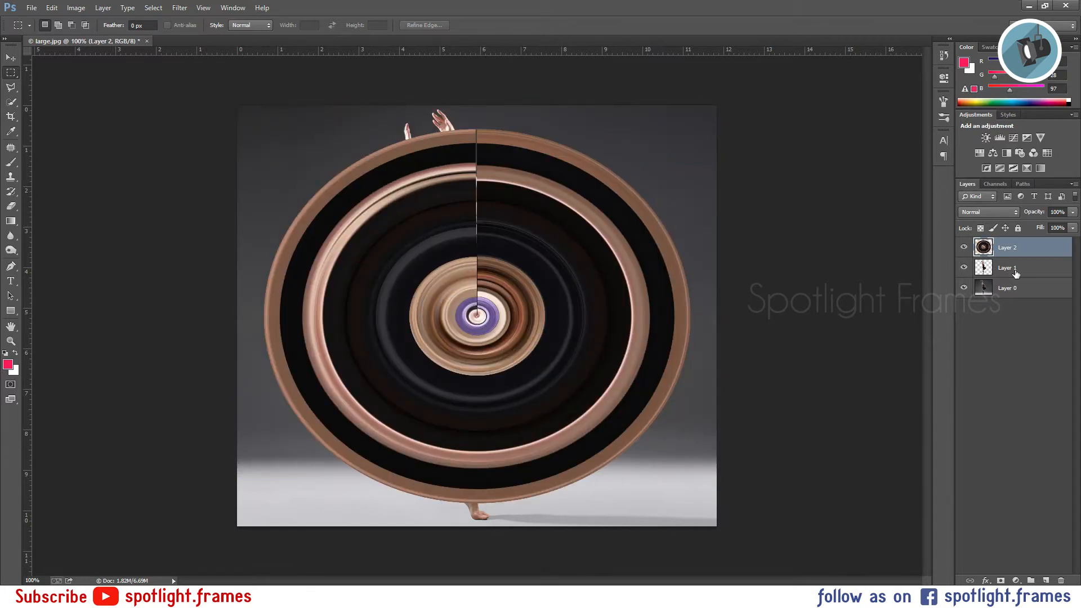
Move the dancer layer above the ring layer, and narrow the rings to 85.90% width, centered behind the dancer.
left_click_drag(1017, 271, 1020, 249)
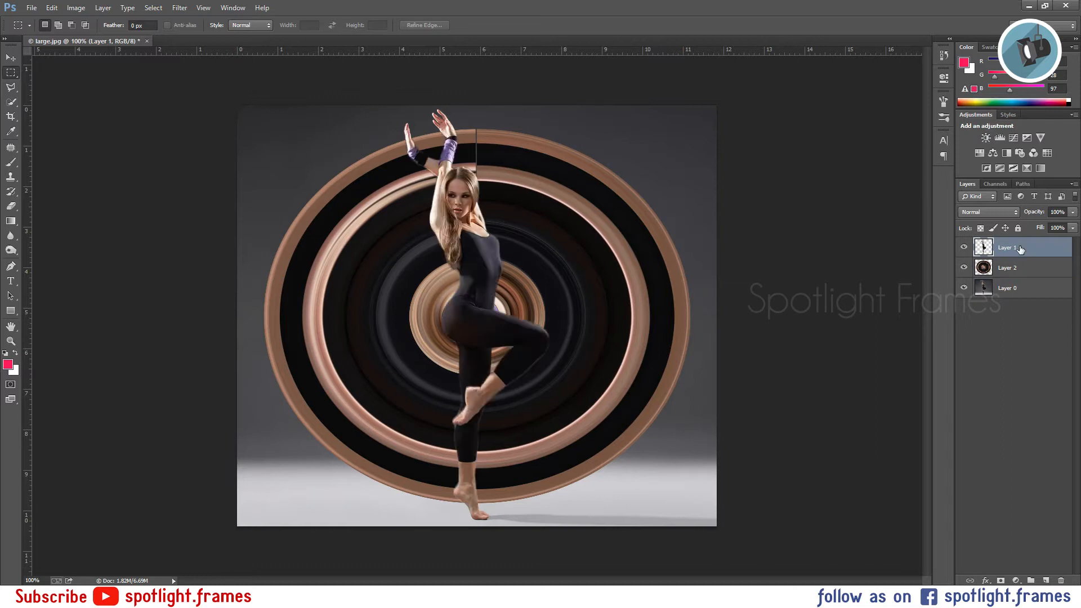
key("v")
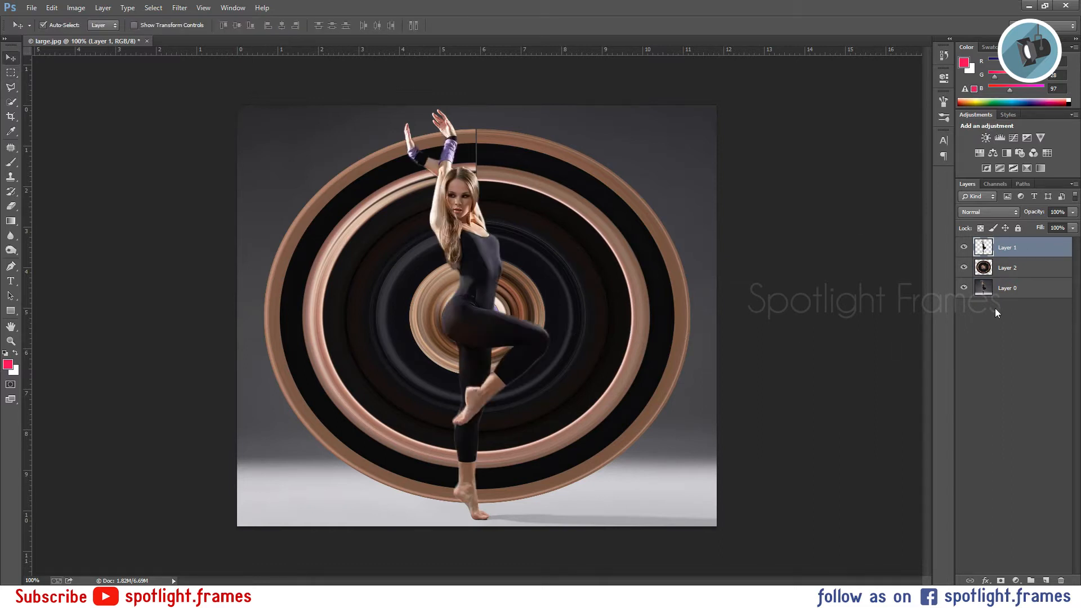
left_click(1013, 271)
key("ctrl+t")
left_click_drag(694, 318, 630, 318)
left_click_drag(576, 355, 601, 353)
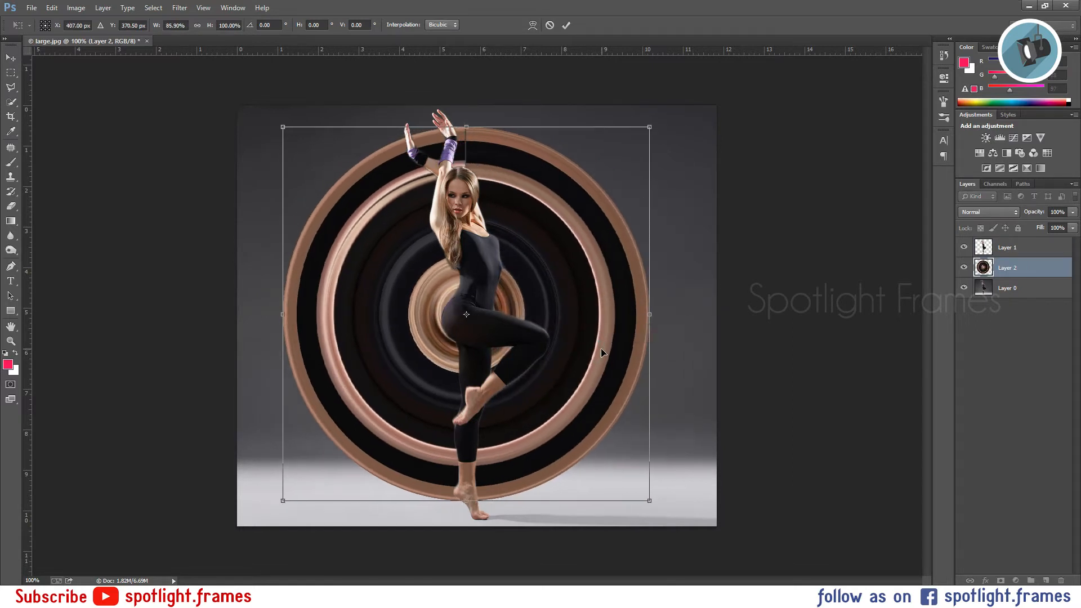
left_click(588, 355)
left_click_drag(589, 355, 593, 355)
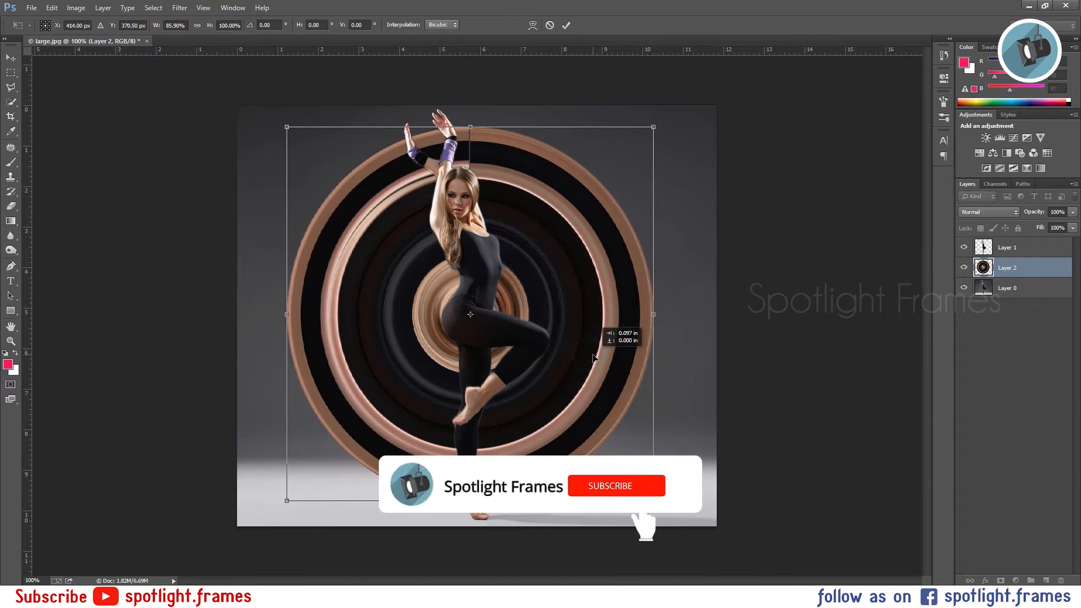
key("Return")
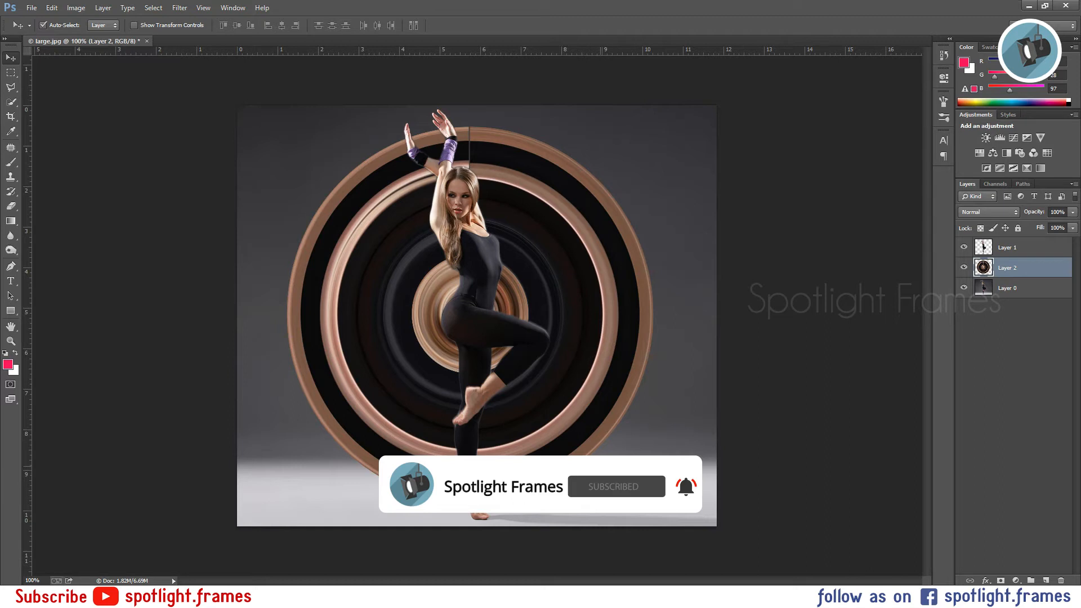
Rotate the ring layer slightly counterclockwise so that its seam is hidden behind the dancer's arms.
left_click(1031, 251)
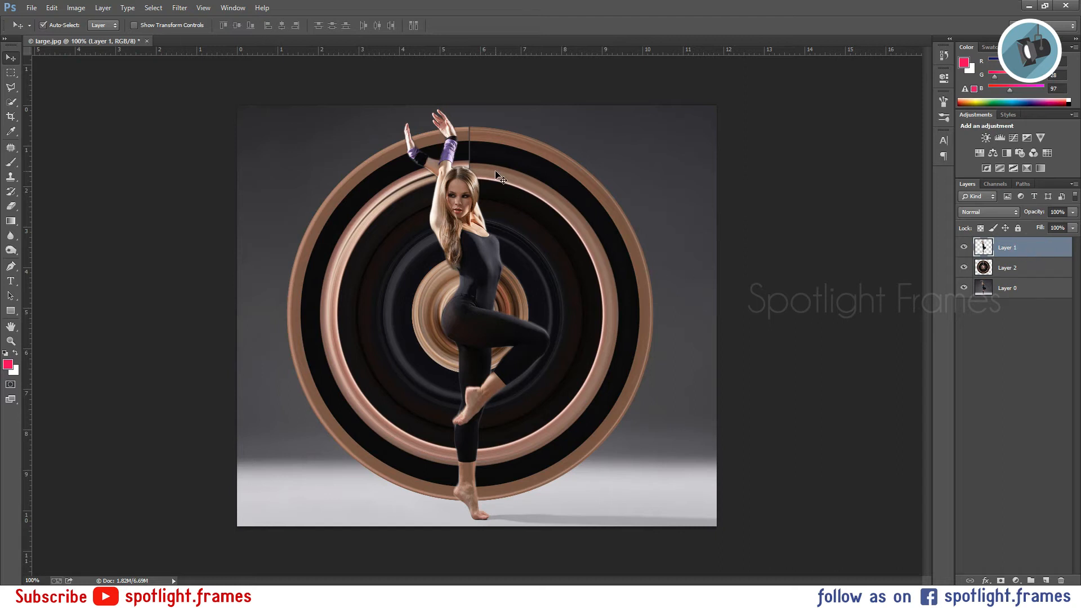
left_click(517, 199)
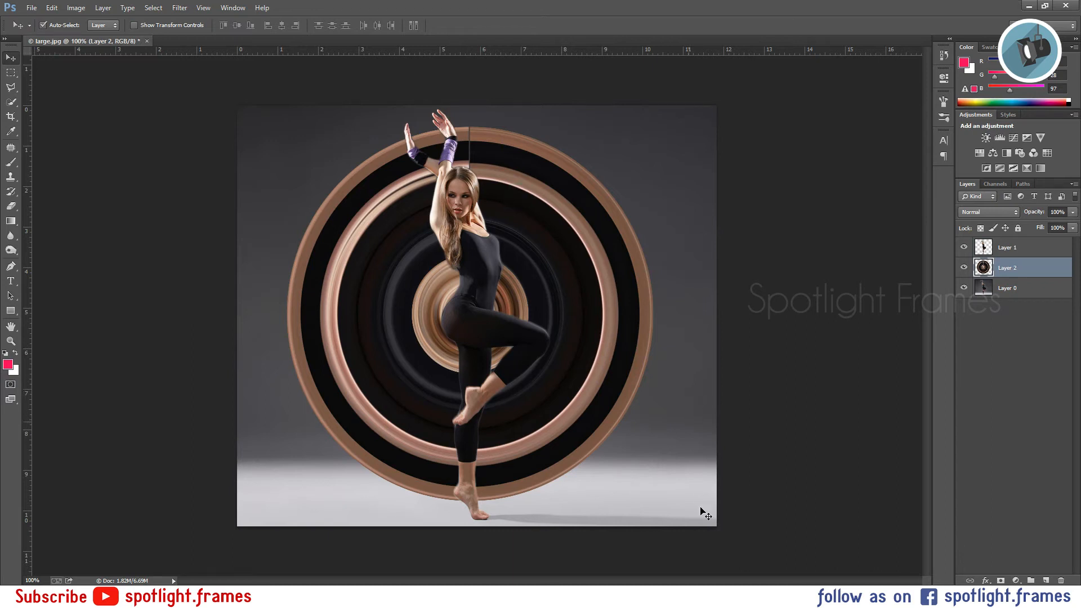
key("ctrl+t")
left_click_drag(668, 530, 690, 500)
key("Return")
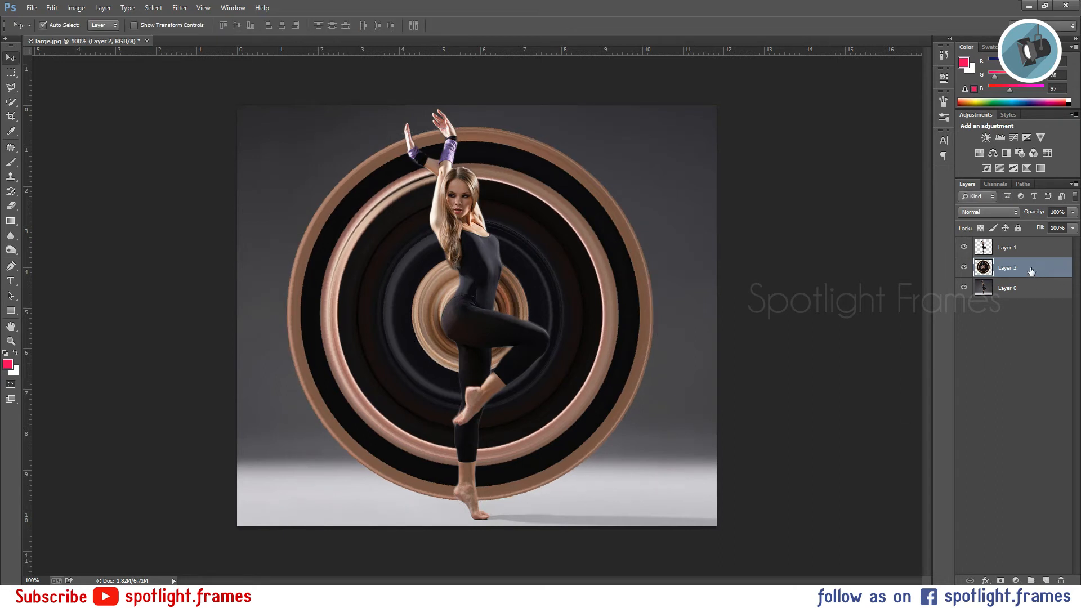
Outline the ring half behind the dancer's back with the Polygonal Lasso, following her arm, torso and leg, delete it and deselect.
key("m")
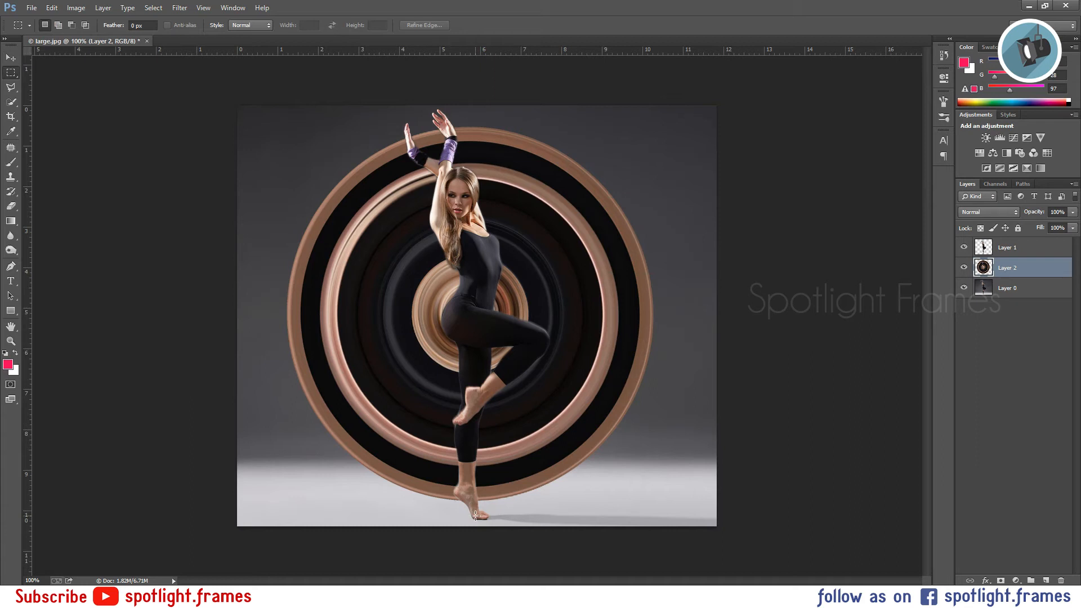
key("l")
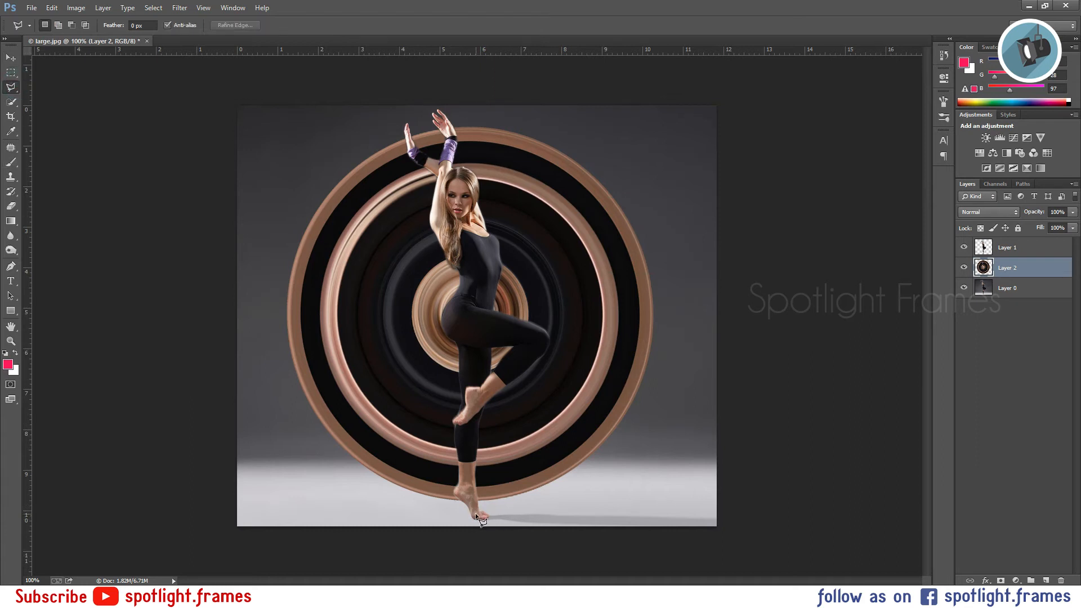
left_click(464, 322)
left_click(475, 279)
left_click(464, 255)
left_click(441, 188)
left_click(427, 159)
left_click(408, 139)
left_click(214, 250)
left_click(244, 423)
left_click(313, 514)
left_click(399, 541)
left_click(482, 541)
left_click(473, 510)
key("Delete")
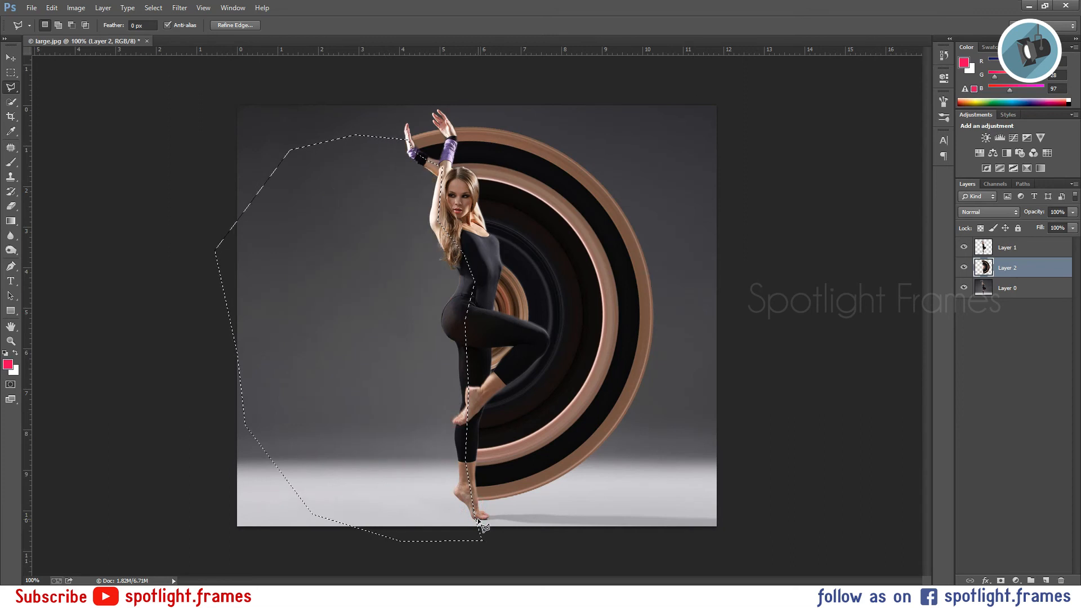
key("ctrl+d")
left_click(10, 57)
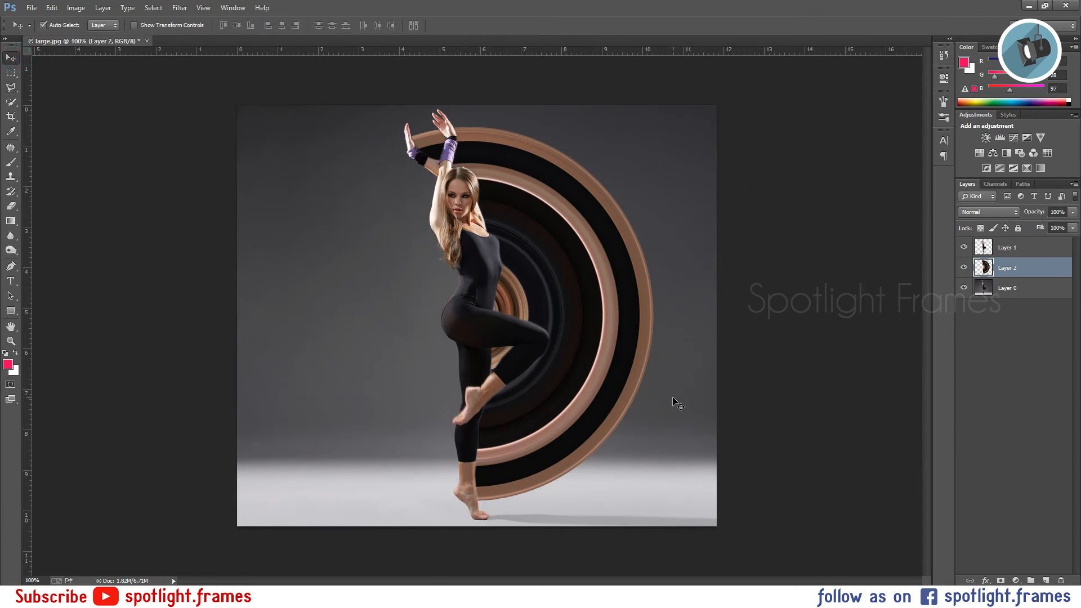
Save a copy of the image as the JPEG large_circle with Maximum quality 12 and Baseline ("Standard") format.
left_click(32, 8)
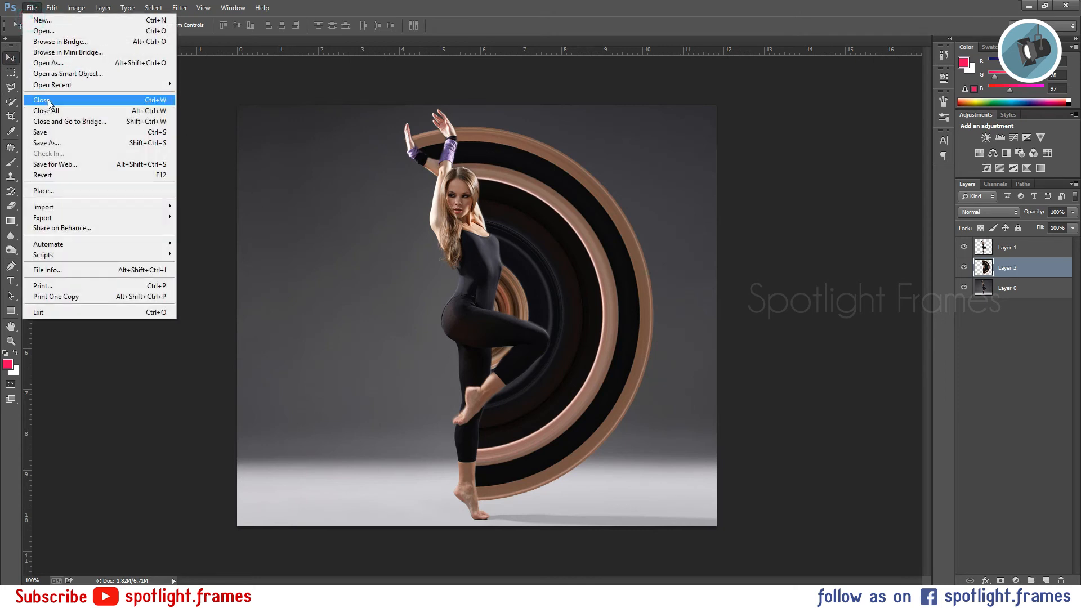
left_click(52, 139)
left_click(194, 291)
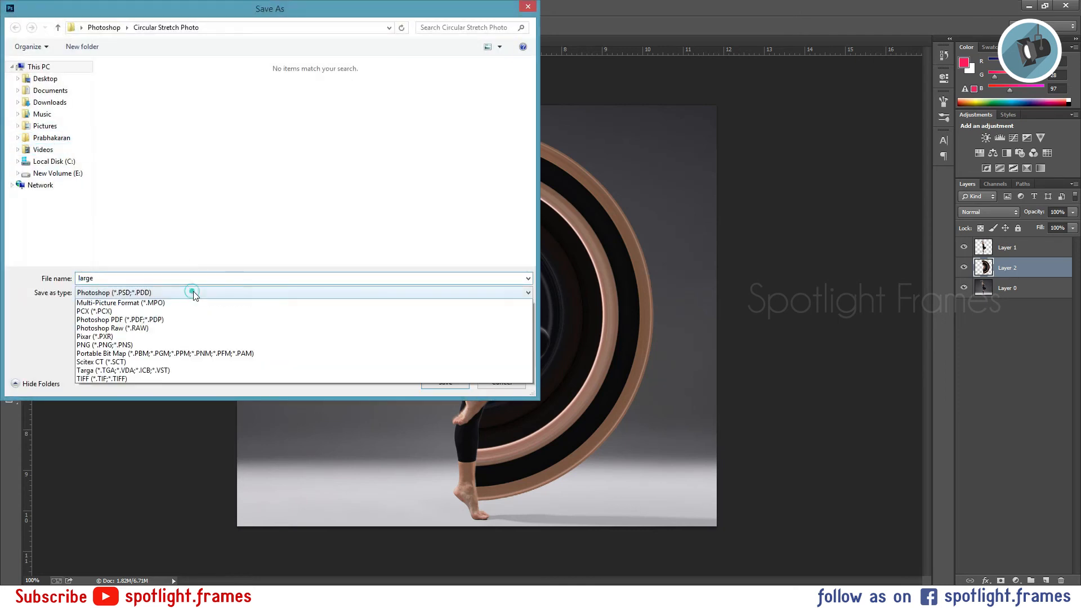
left_click(165, 371)
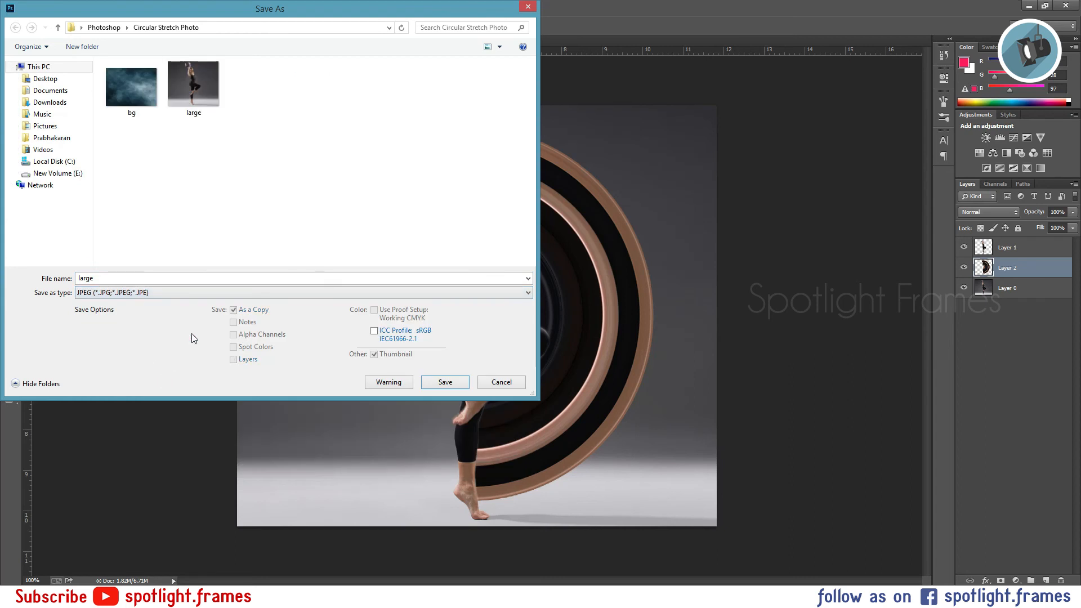
left_click(166, 282)
left_click(166, 280)
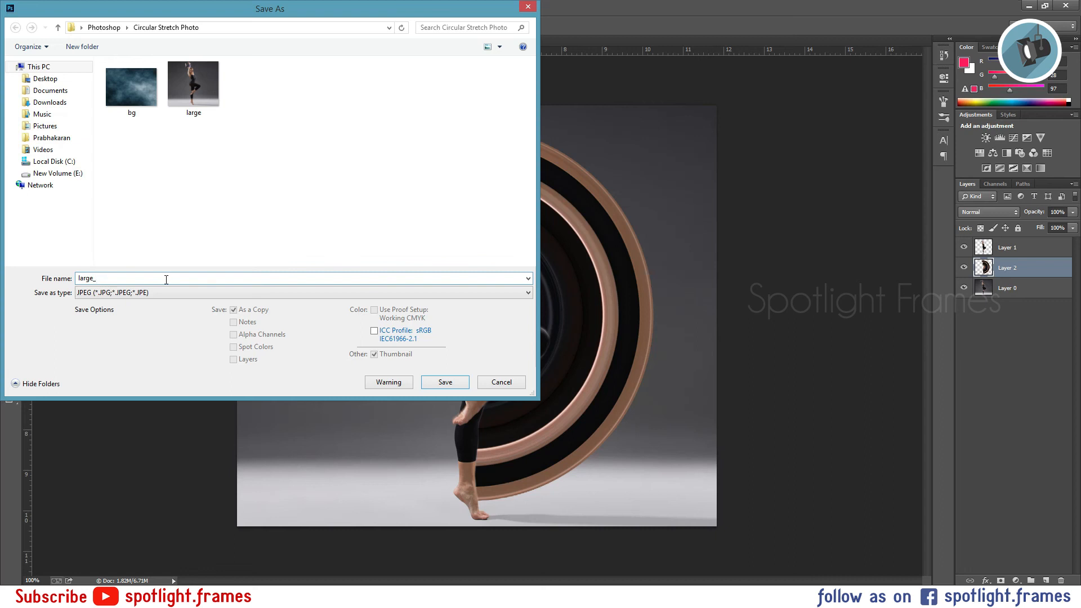
type("_circle")
key("Return")
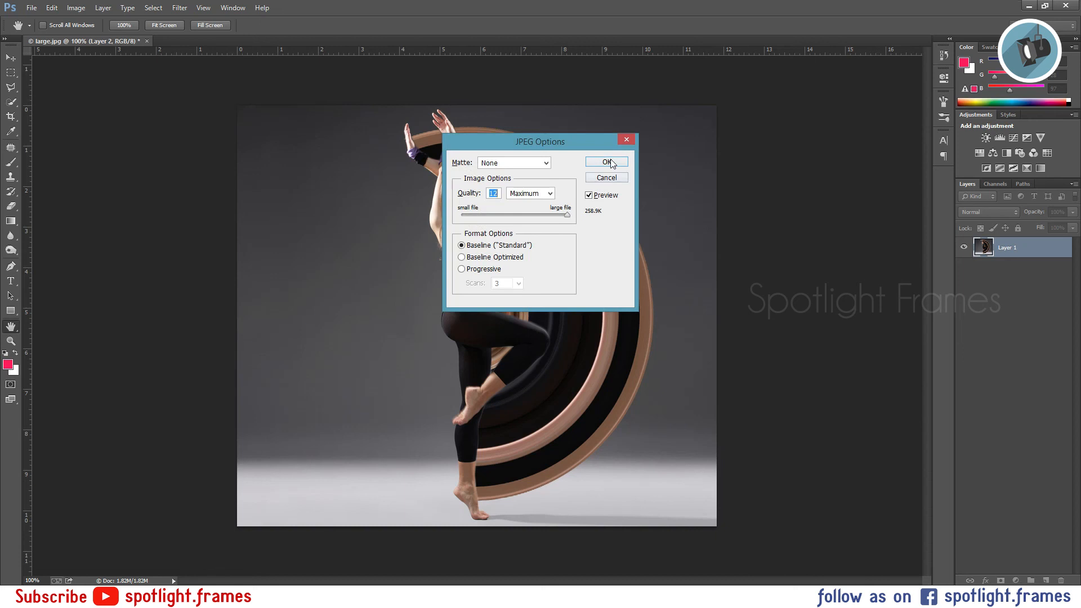
left_click(608, 162)
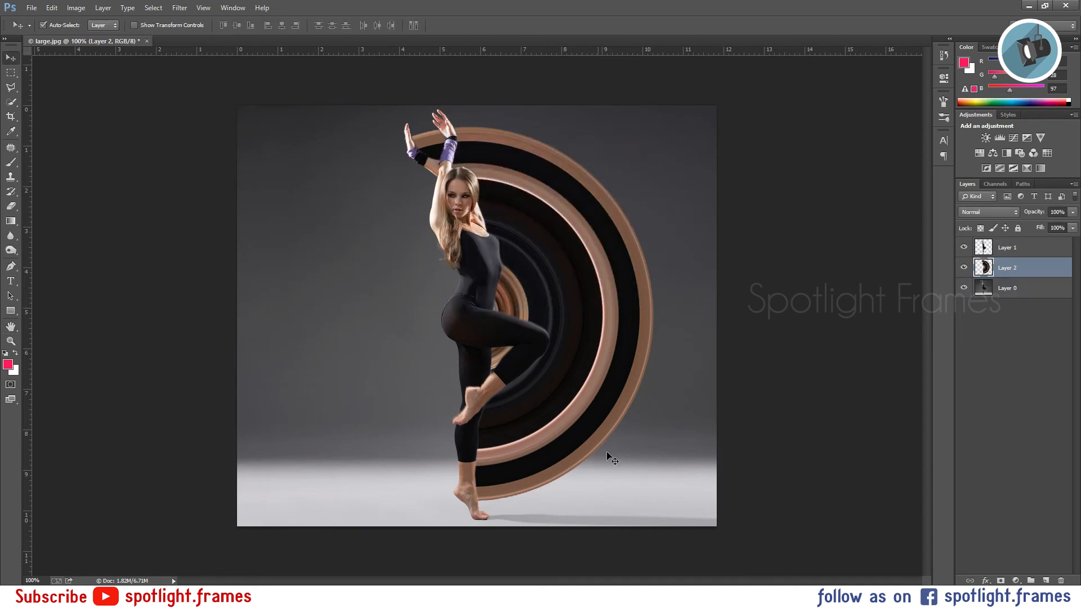